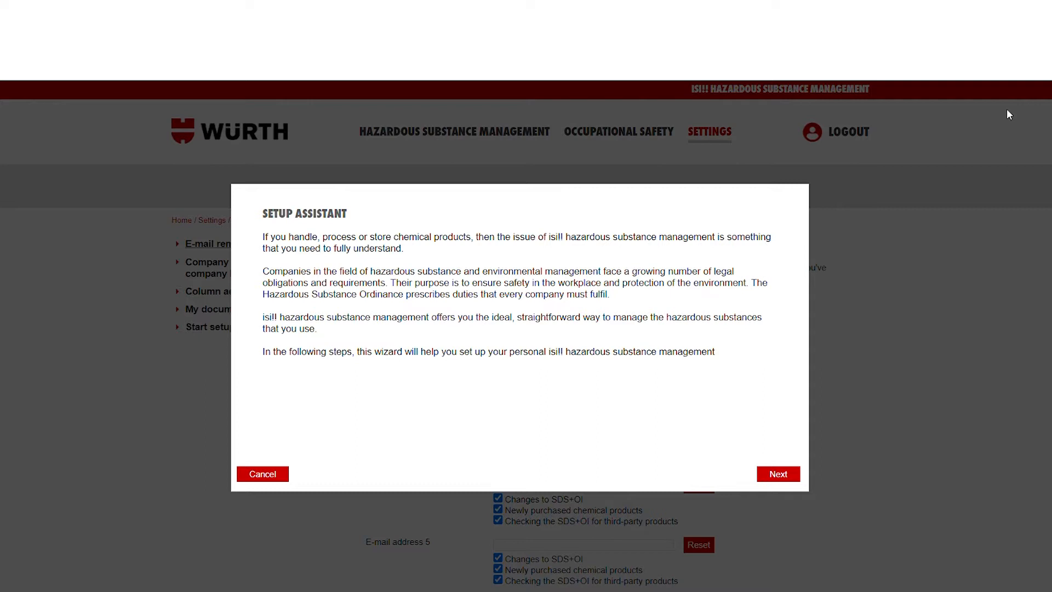
Create a working area named "workshop" in the setup assistant.
{"action": "left_click", "coordinate": [779, 475]}
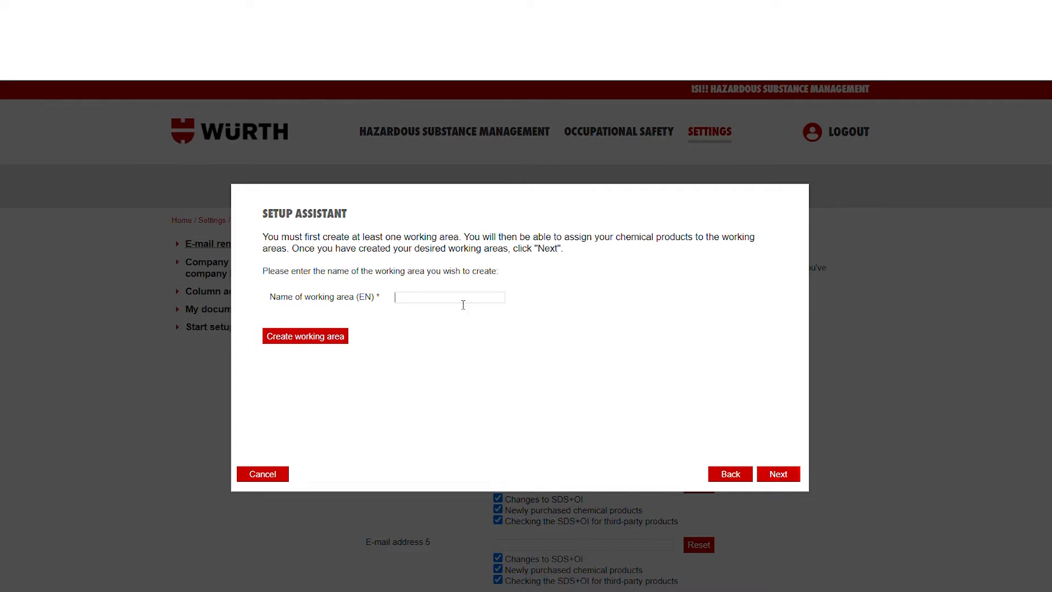
{"action": "type", "text": "workshop"}
{"action": "left_click", "coordinate": [317, 340]}
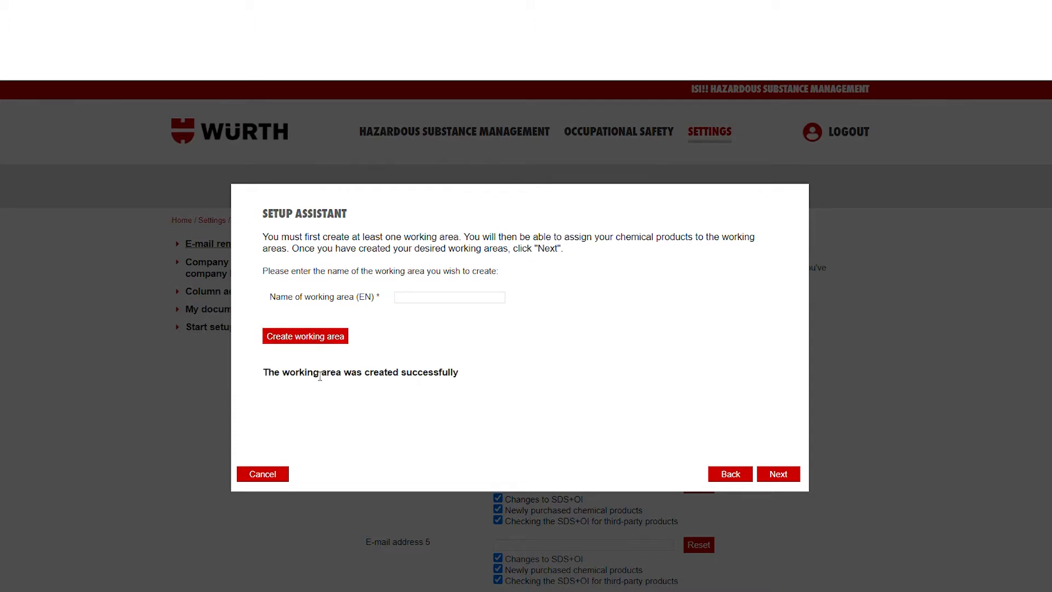
Update the list of purchased Würth products in the setup assistant and continue past the company details without changing them.
{"action": "left_click", "coordinate": [779, 474]}
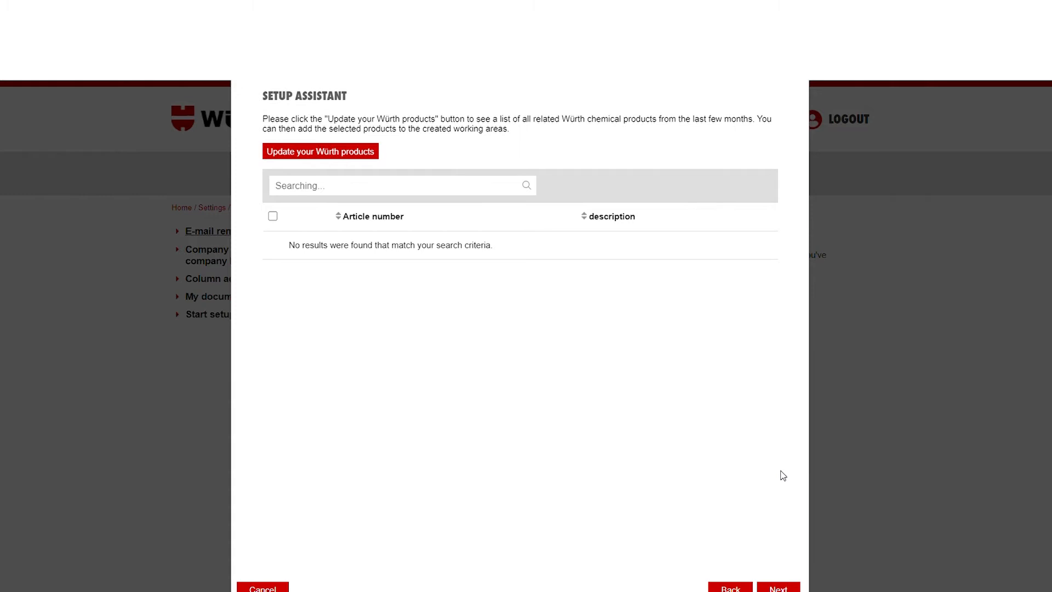
{"action": "left_click", "coordinate": [308, 192]}
{"action": "left_click", "coordinate": [778, 588]}
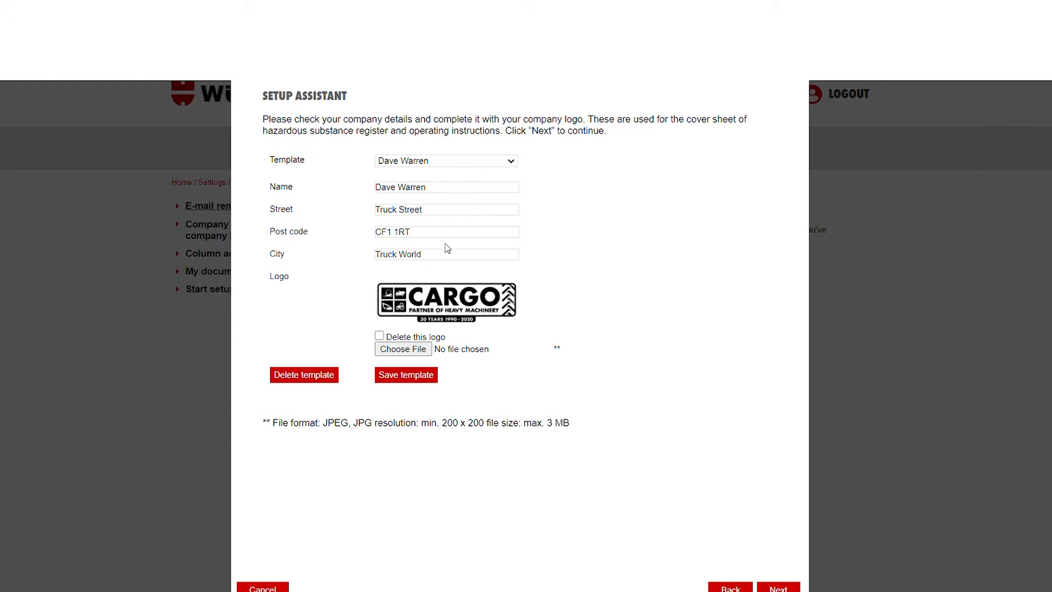
{"action": "left_click", "coordinate": [779, 589]}
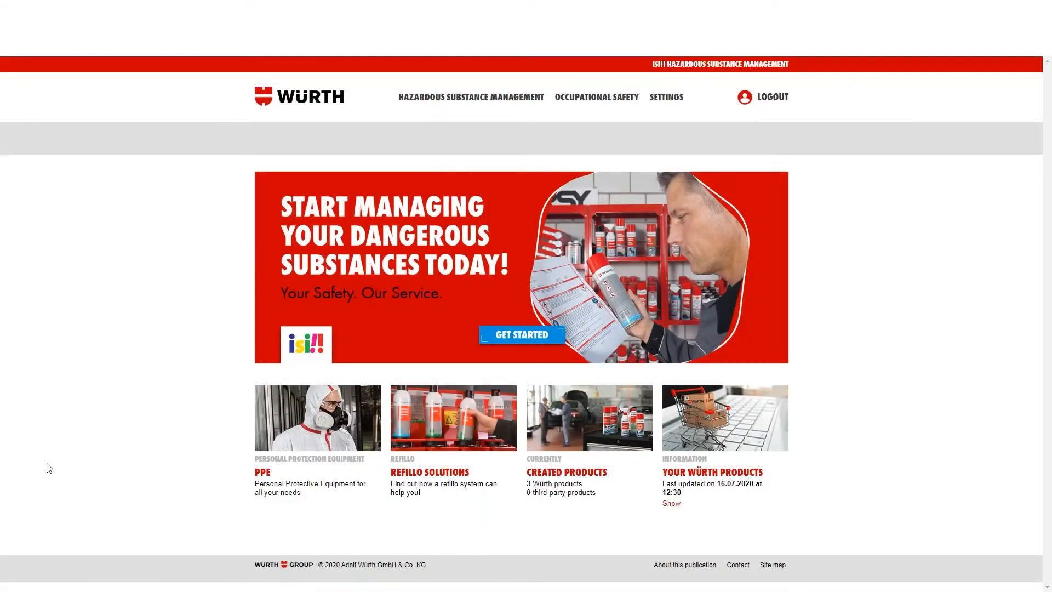
Create a new working area named "Workshop 2" in Hazardous Substance Management.
{"action": "left_click", "coordinate": [502, 103]}
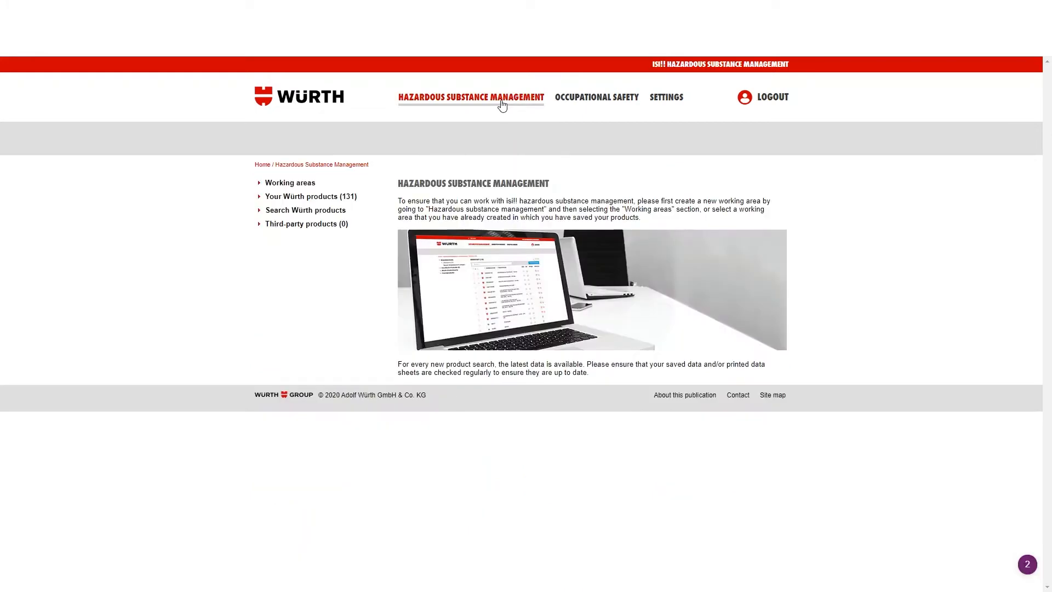
{"action": "left_click", "coordinate": [297, 186]}
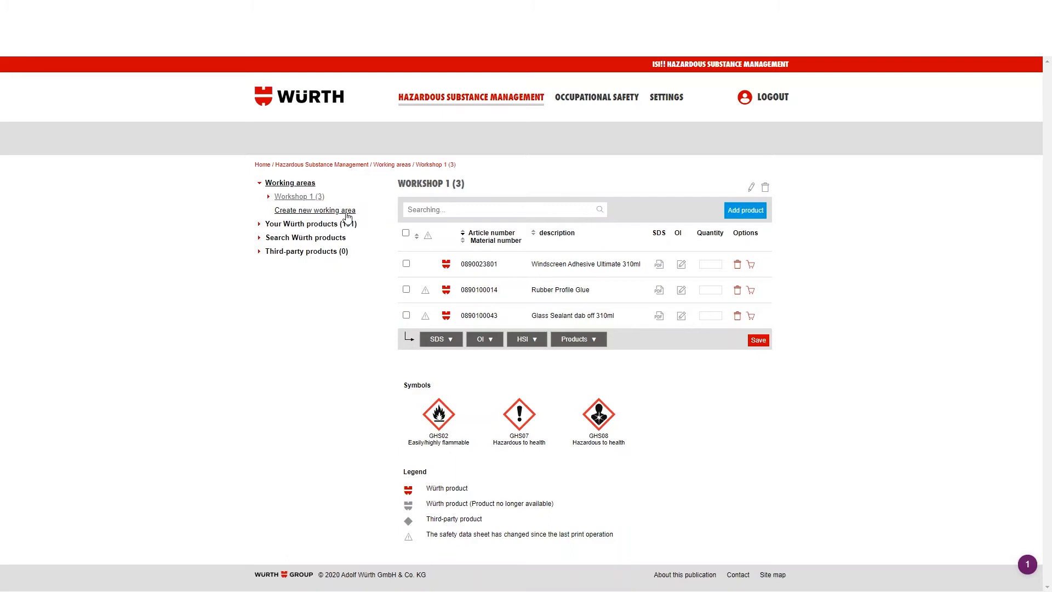
{"action": "left_click", "coordinate": [347, 214]}
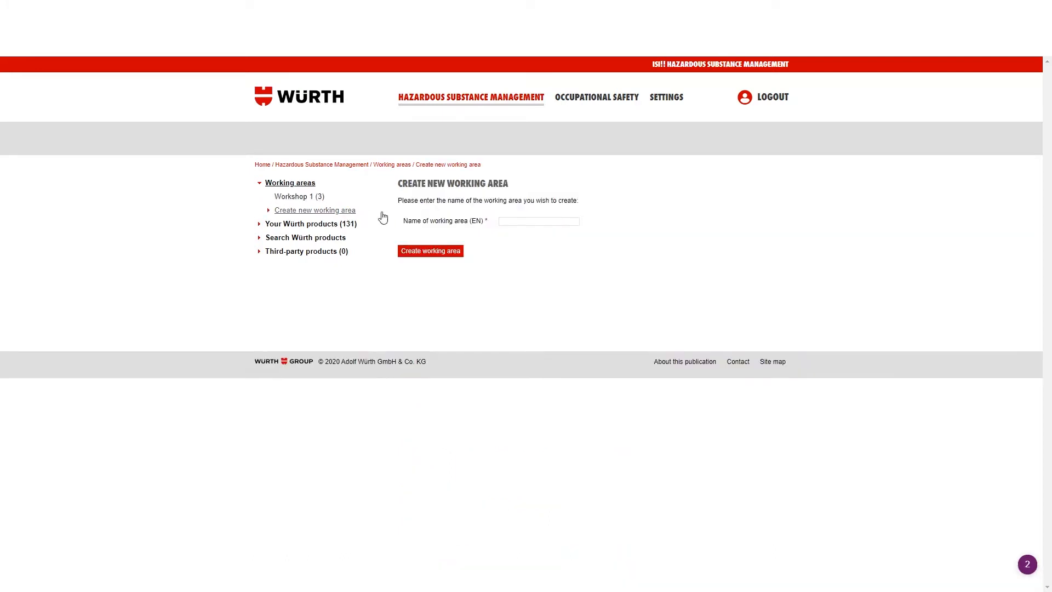
{"action": "left_click", "coordinate": [521, 221]}
{"action": "type", "text": "Workshop 2"}
{"action": "left_click", "coordinate": [436, 256]}
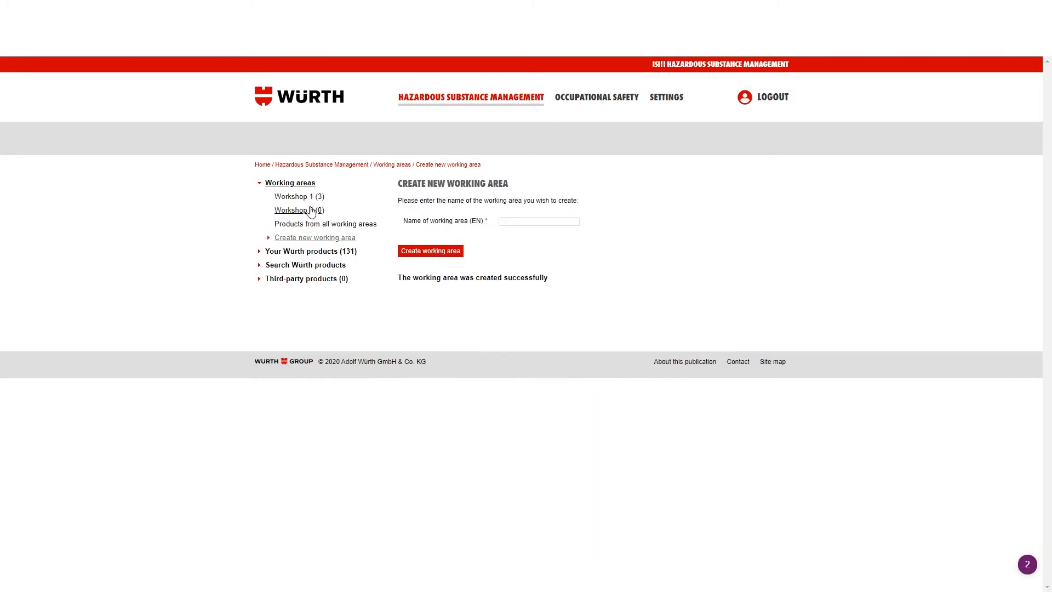
Start adding products to Workshop 2 and update the list of Würth products.
{"action": "left_click", "coordinate": [307, 214]}
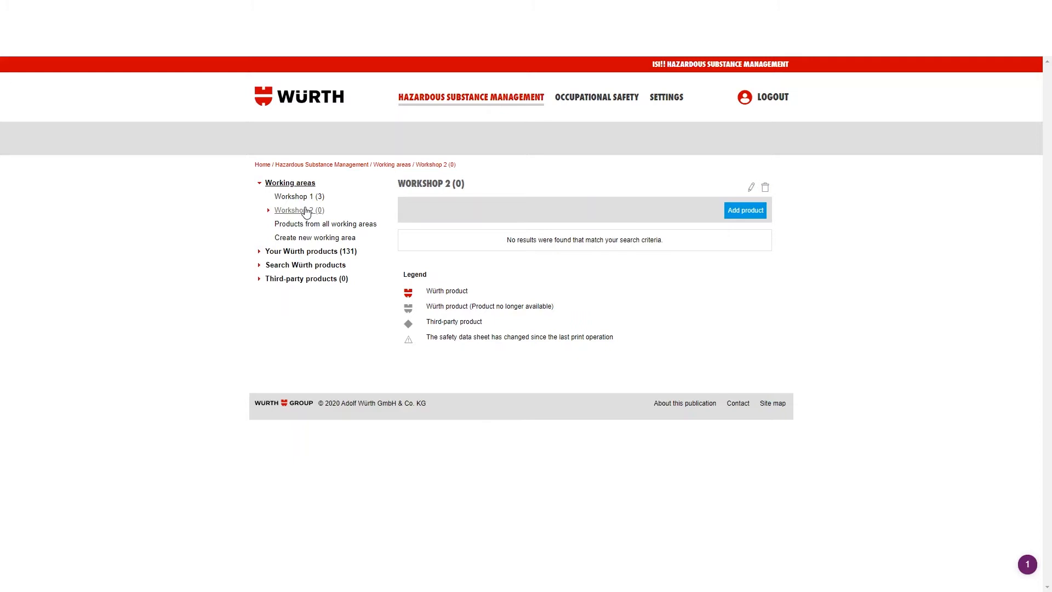
{"action": "left_click", "coordinate": [739, 217]}
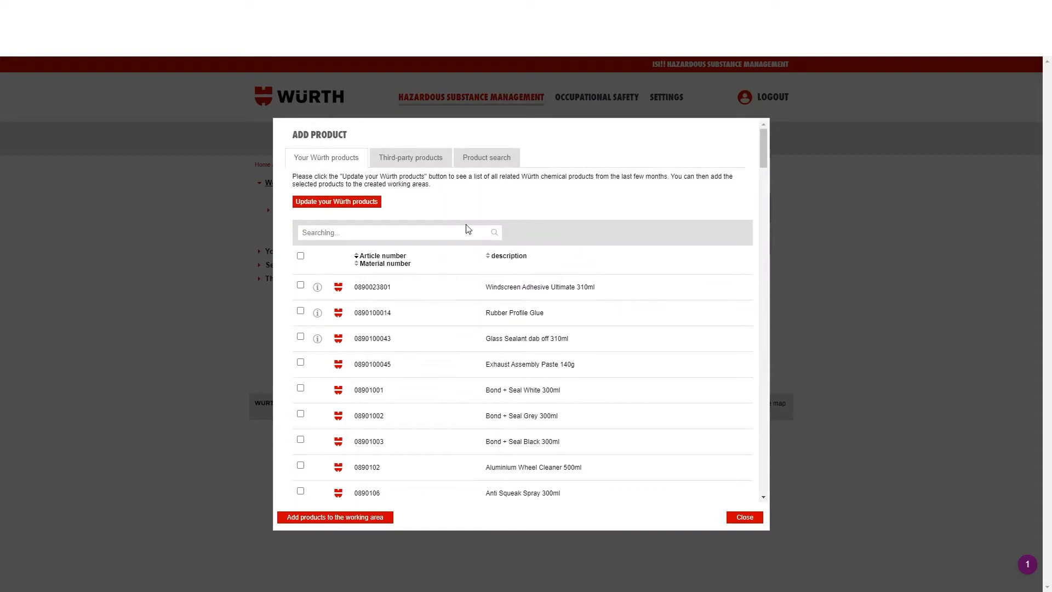
{"action": "left_click", "coordinate": [336, 202]}
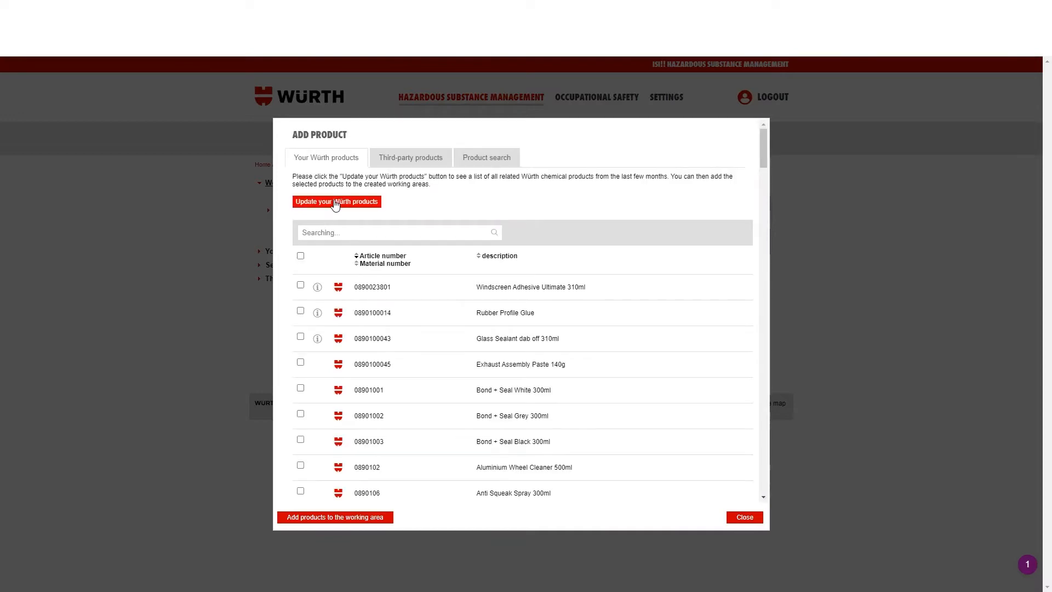
Add Windscreen Adhesive Ultimate, Rubber Profile Glue, Glass Sealant dab off, Bond + Seal Black 300ml and PUR Rapid Adhesive 310ml to Workshop 2.
{"action": "left_click", "coordinate": [300, 285]}
{"action": "left_click", "coordinate": [300, 337]}
{"action": "left_click", "coordinate": [300, 311]}
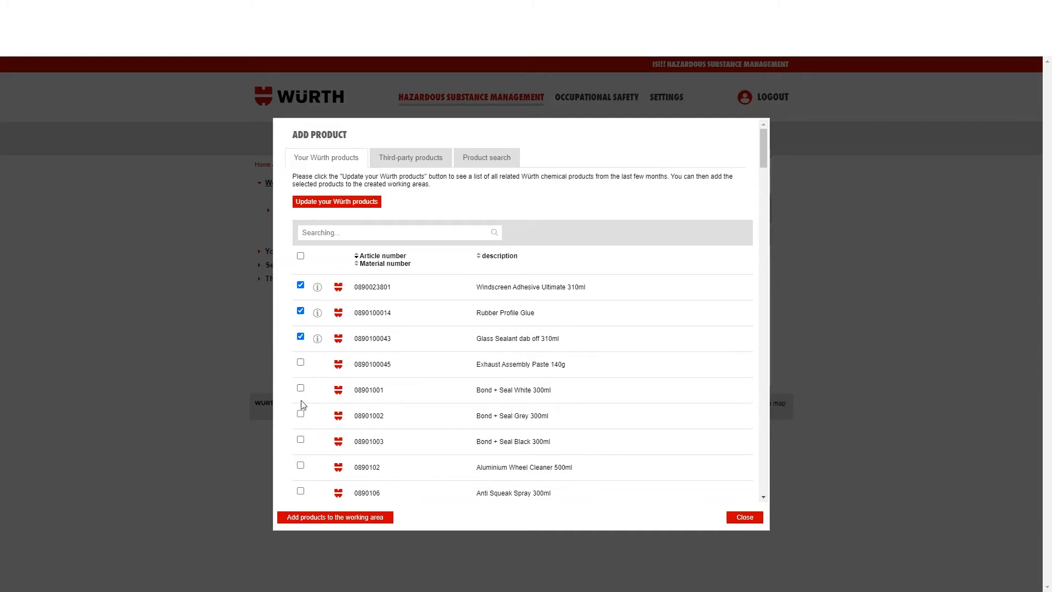
{"action": "left_click", "coordinate": [301, 440]}
{"action": "scroll", "coordinate": [397, 392], "scroll_direction": "down", "scroll_amount": 18}
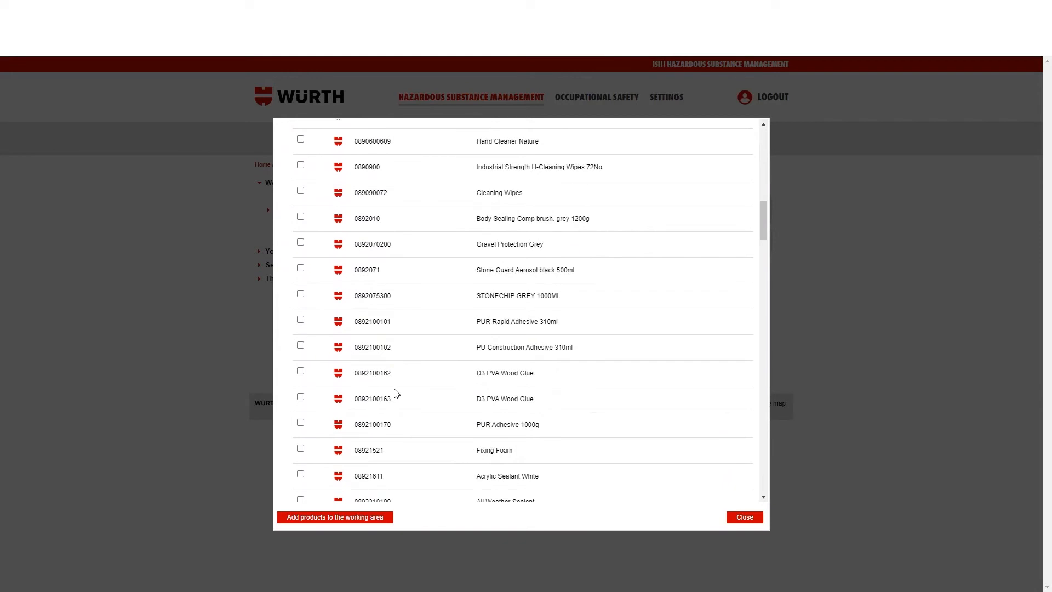
{"action": "left_click", "coordinate": [301, 320]}
{"action": "left_click", "coordinate": [340, 518]}
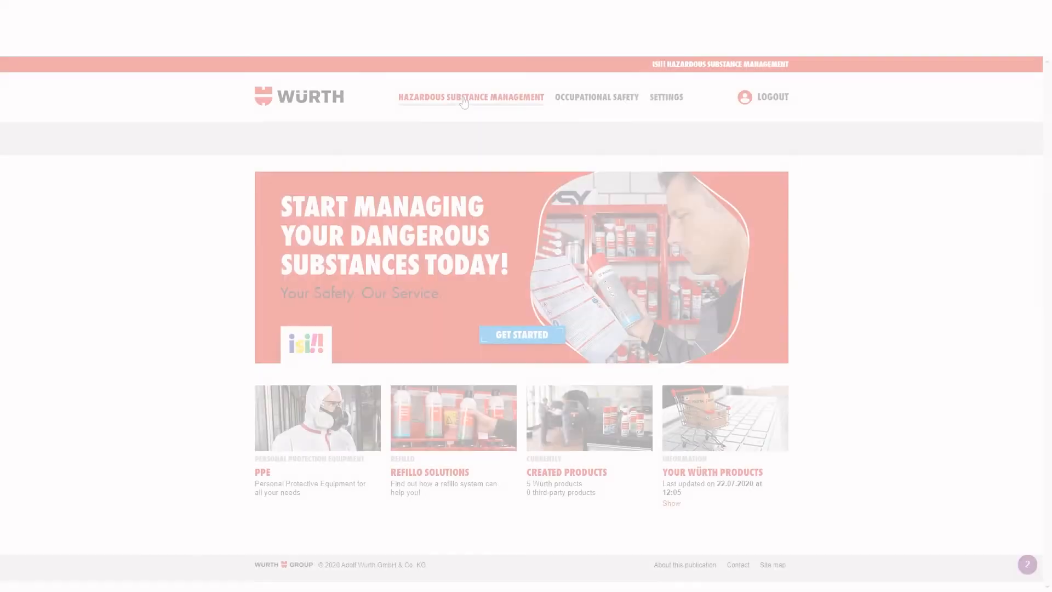
Add MS Extreme Clear and Rost Off Ice Blue from the Würth product list to the Workshop 2 working area.
{"action": "left_click", "coordinate": [464, 101]}
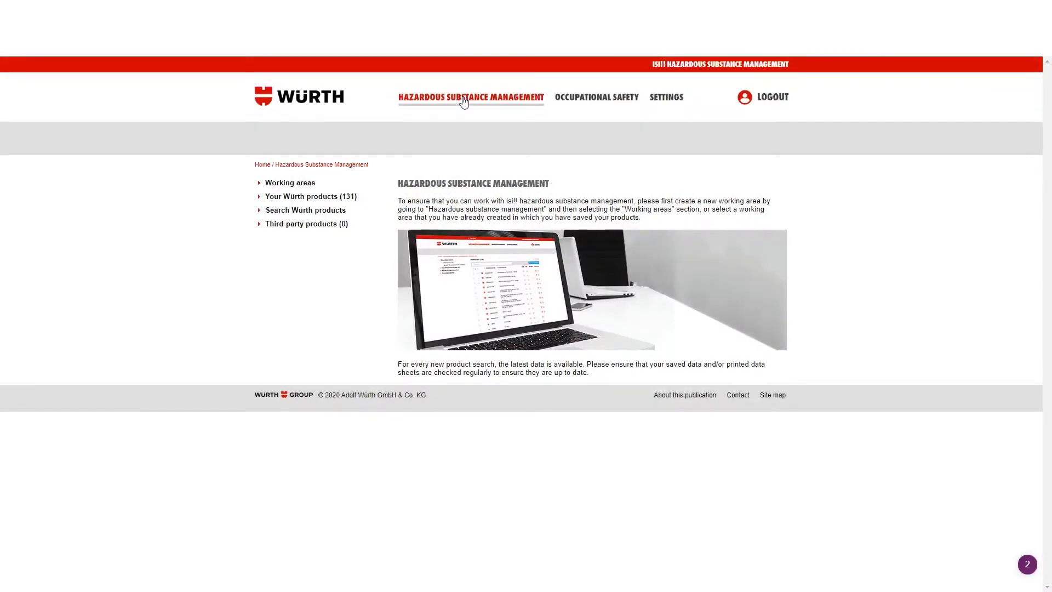
{"action": "left_click", "coordinate": [290, 186]}
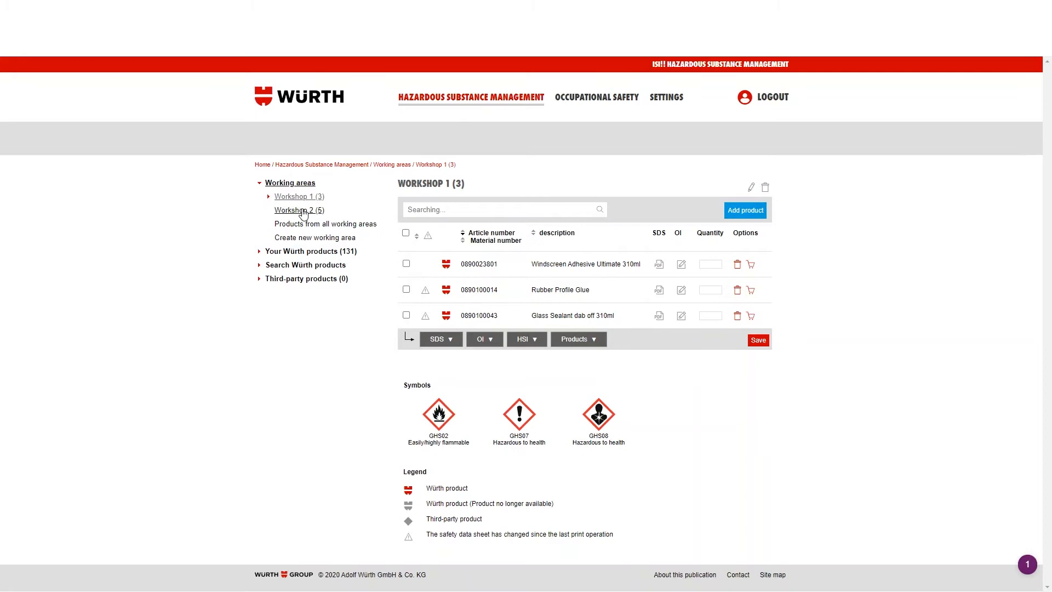
{"action": "left_click", "coordinate": [303, 212]}
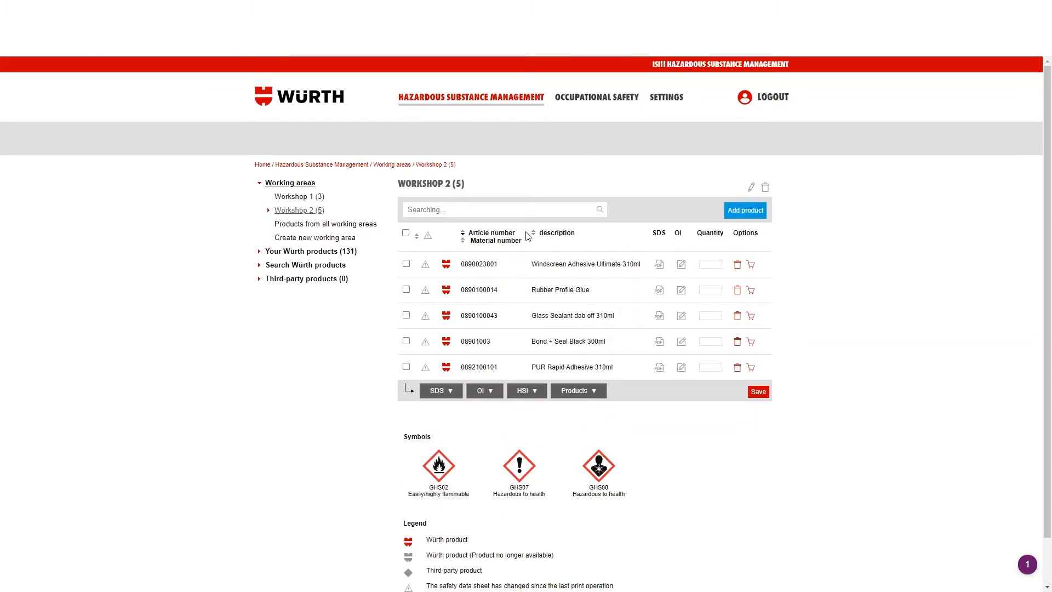
{"action": "left_click", "coordinate": [747, 211]}
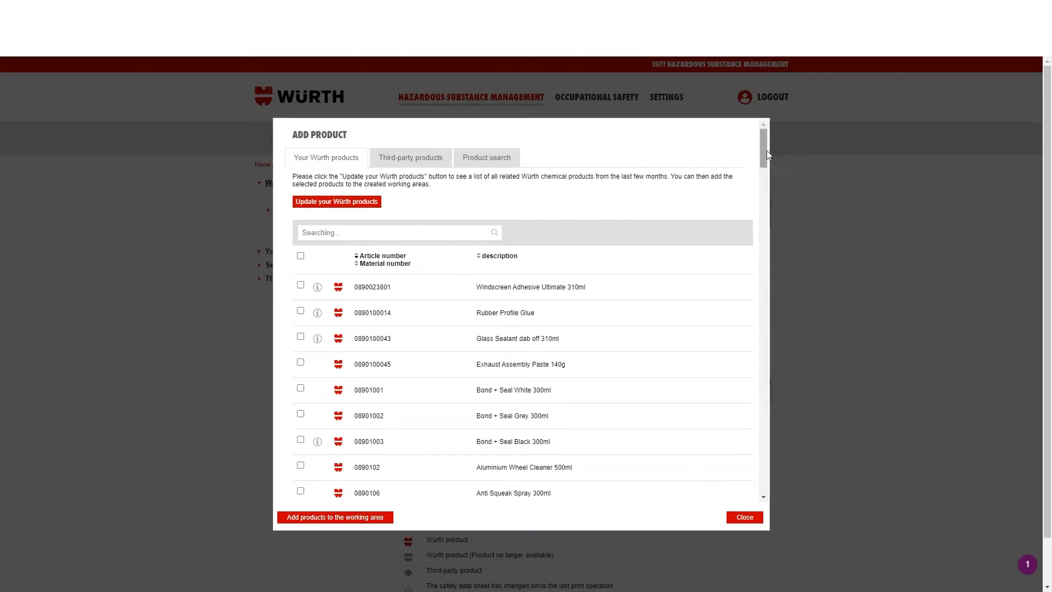
{"action": "scroll", "coordinate": [764, 169], "scroll_direction": "down", "scroll_amount": 15}
{"action": "scroll", "coordinate": [757, 320], "scroll_direction": "down", "scroll_amount": 8}
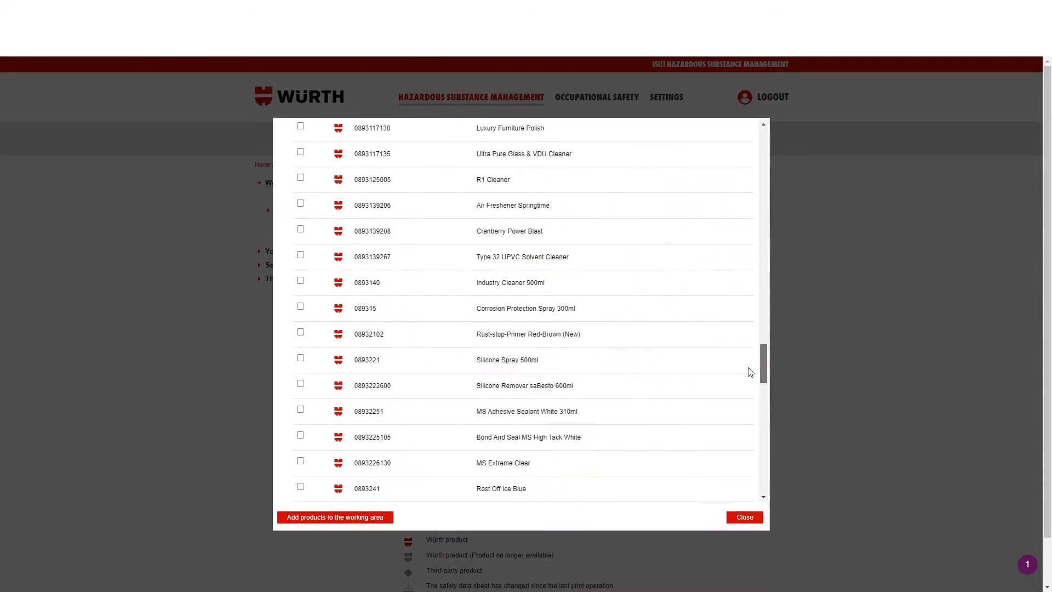
{"action": "left_click", "coordinate": [300, 352]}
{"action": "left_click", "coordinate": [300, 379]}
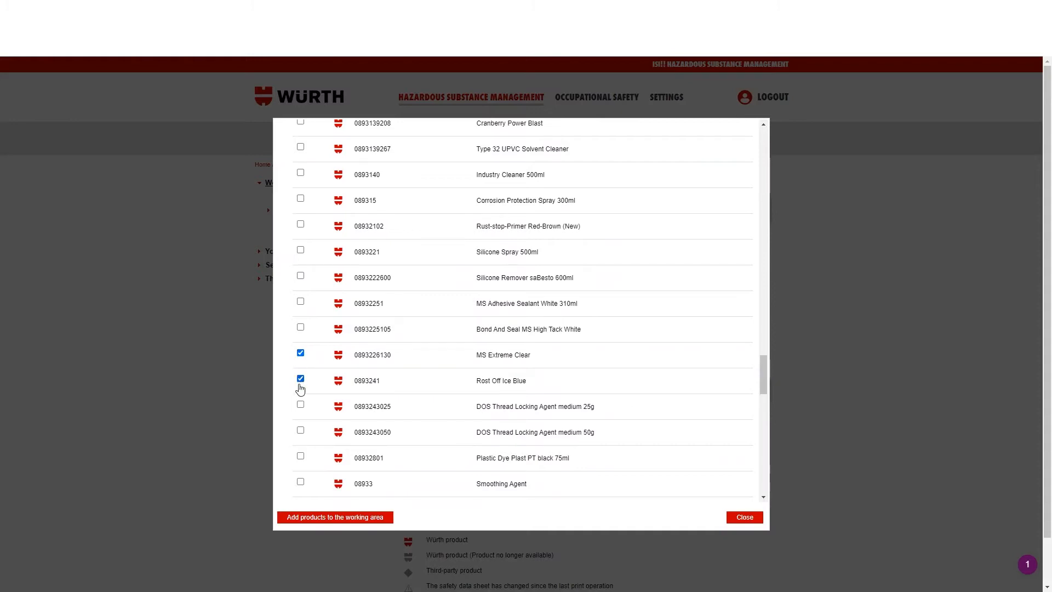
{"action": "left_click", "coordinate": [340, 518]}
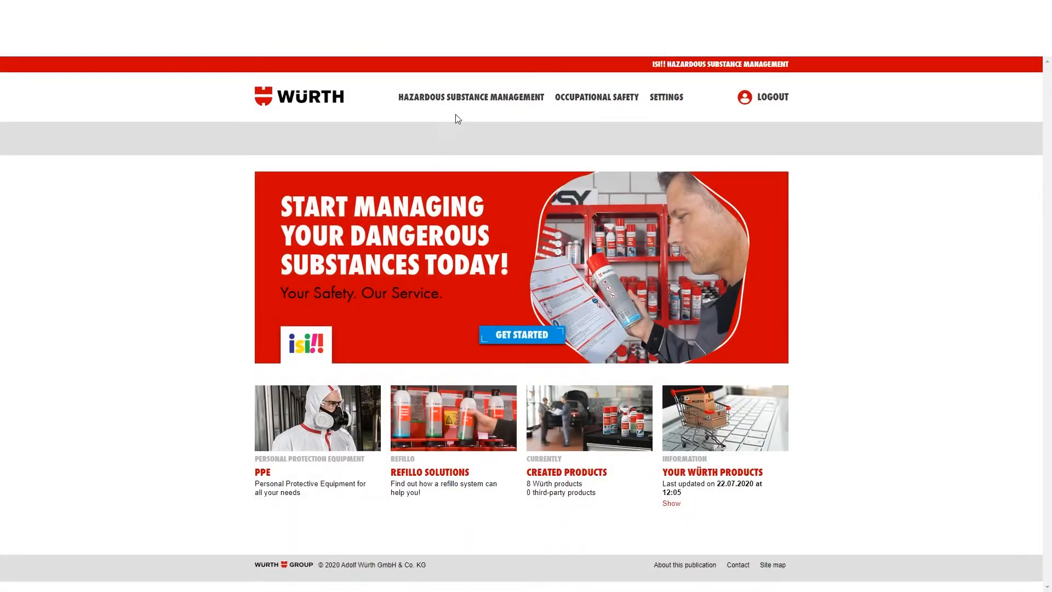
Select all products in Workshop 1 and show the download options for their safety data sheets and operating instructions.
{"action": "left_click", "coordinate": [460, 104]}
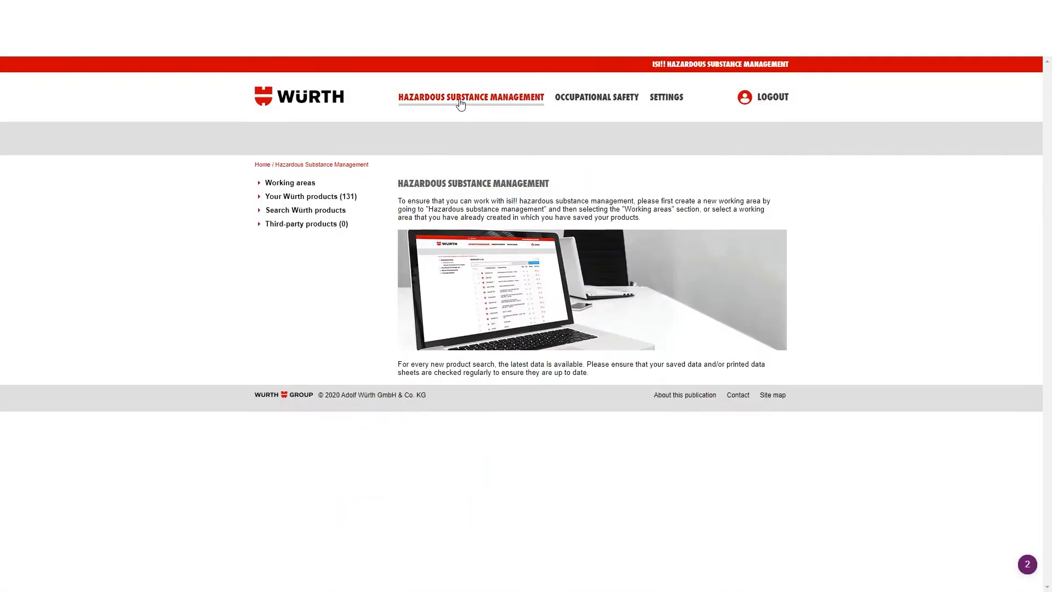
{"action": "left_click", "coordinate": [305, 188]}
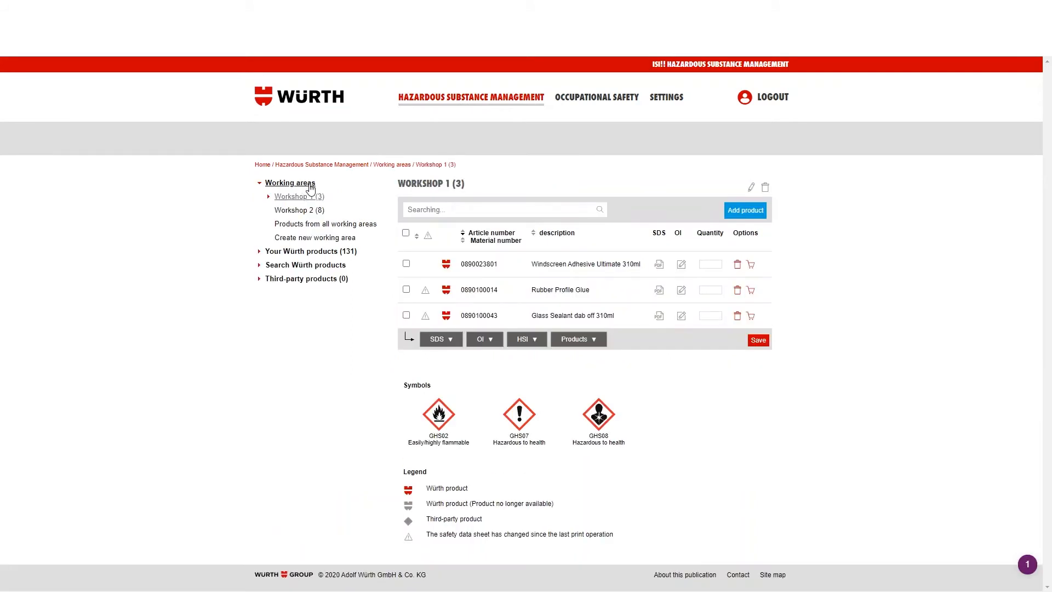
{"action": "left_click", "coordinate": [405, 233]}
{"action": "left_click", "coordinate": [452, 339]}
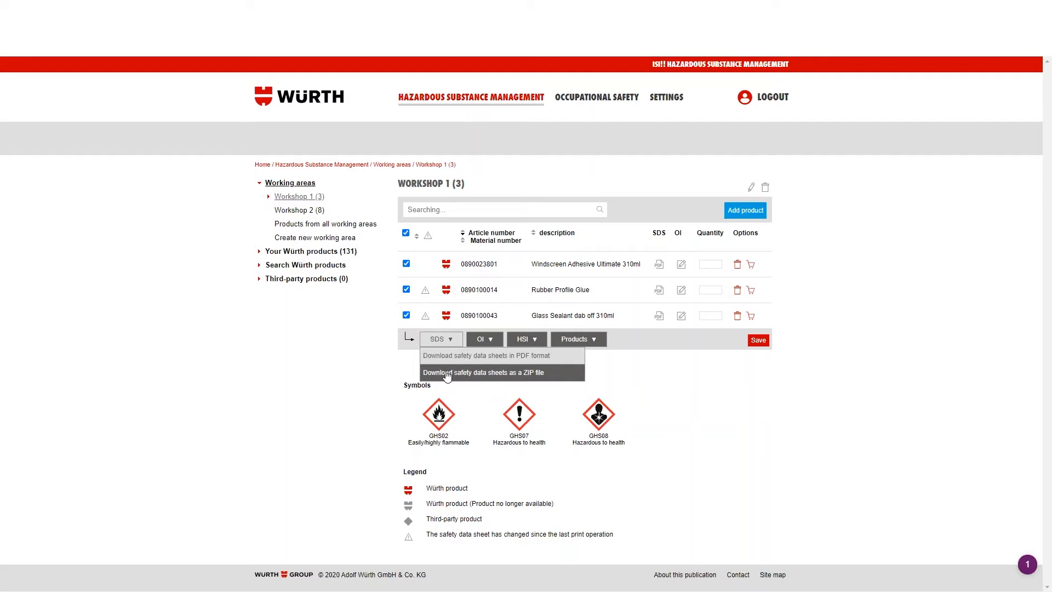
{"action": "left_click", "coordinate": [480, 339]}
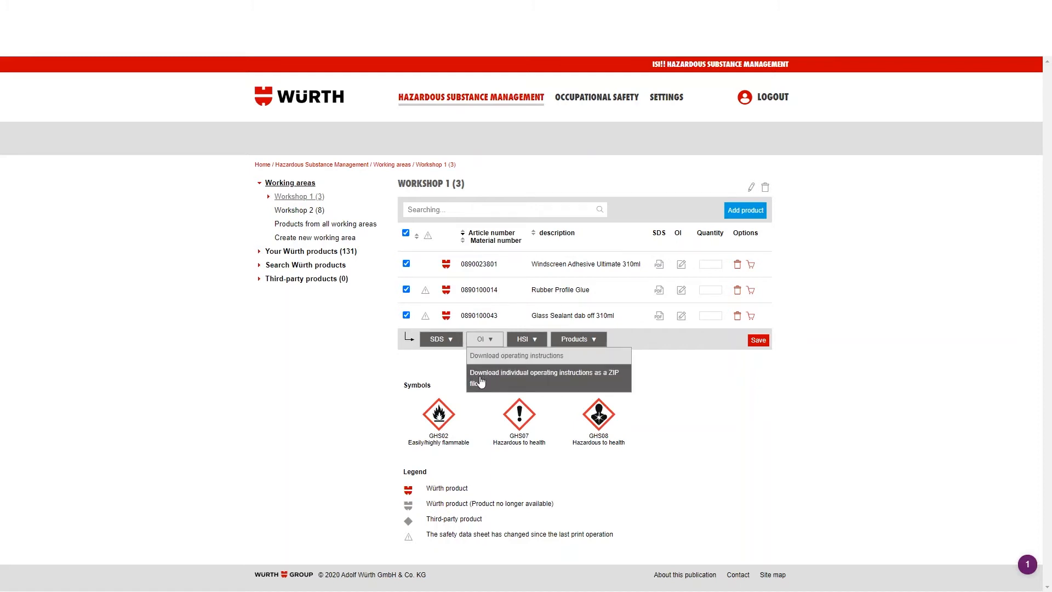
Download the hazardous substance index for the selected Workshop 1 products in PDF format and read through the opened document.
{"action": "left_click", "coordinate": [521, 339]}
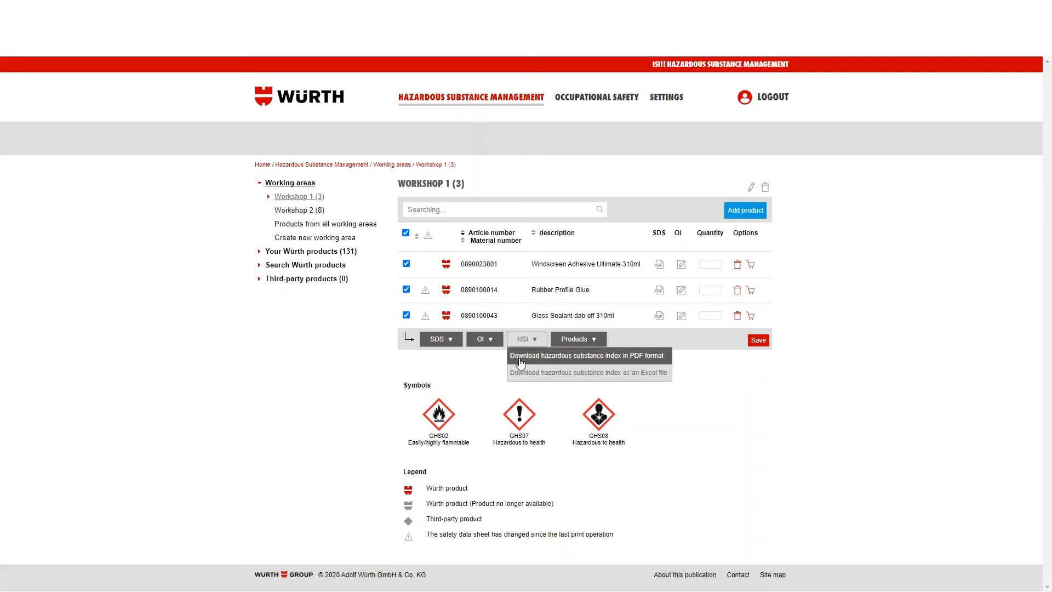
{"action": "left_click", "coordinate": [520, 357]}
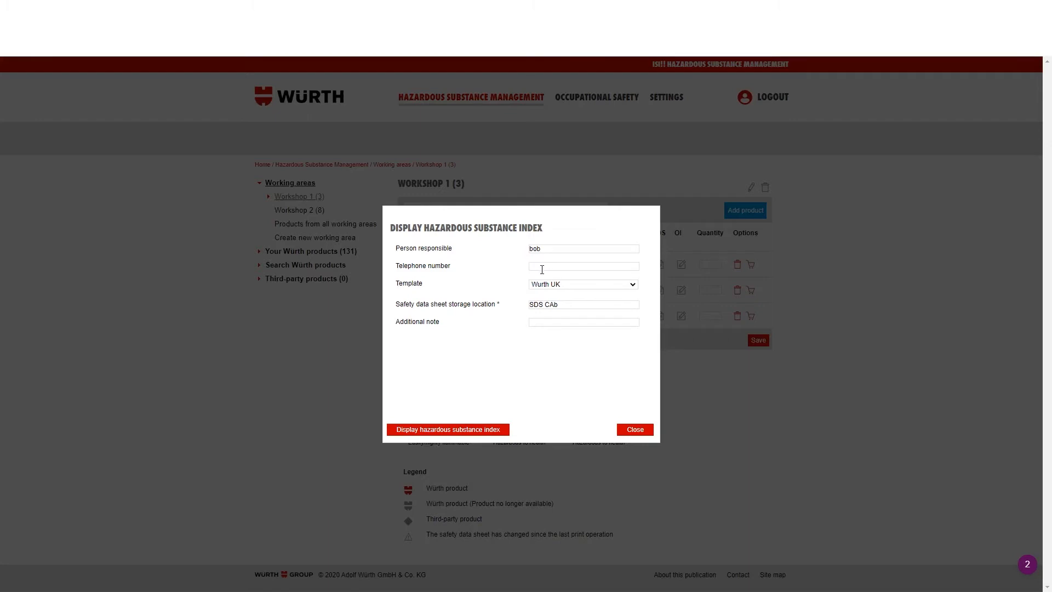
{"action": "left_click", "coordinate": [71, 580]}
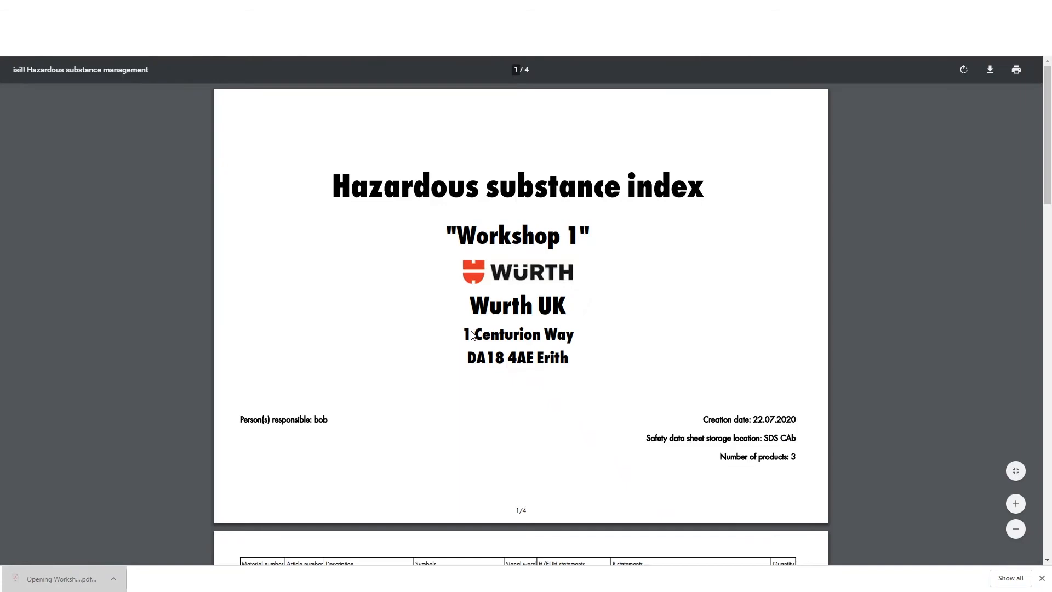
{"action": "scroll", "coordinate": [472, 334], "scroll_direction": "down", "scroll_amount": 5}
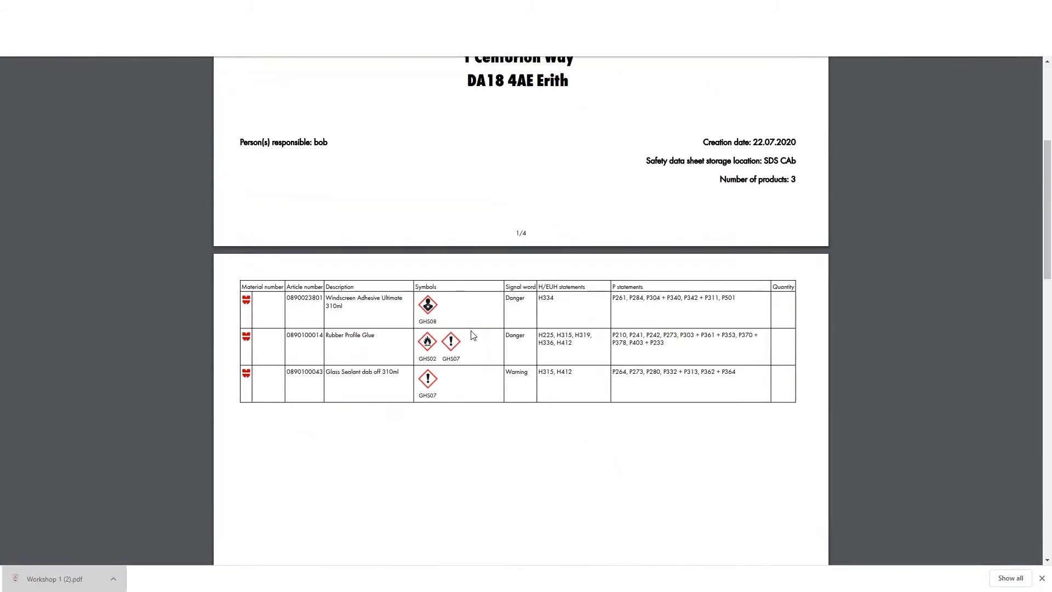
{"action": "scroll", "coordinate": [649, 368], "scroll_direction": "down", "scroll_amount": 5}
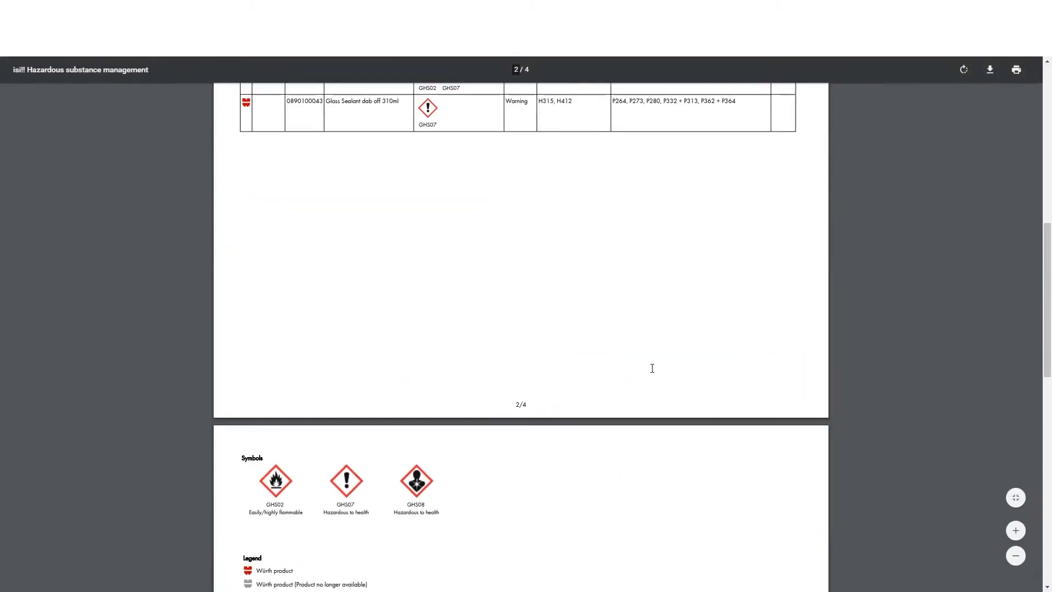
{"action": "scroll", "coordinate": [652, 368], "scroll_direction": "down", "scroll_amount": 6}
{"action": "scroll", "coordinate": [652, 368], "scroll_direction": "down", "scroll_amount": 5}
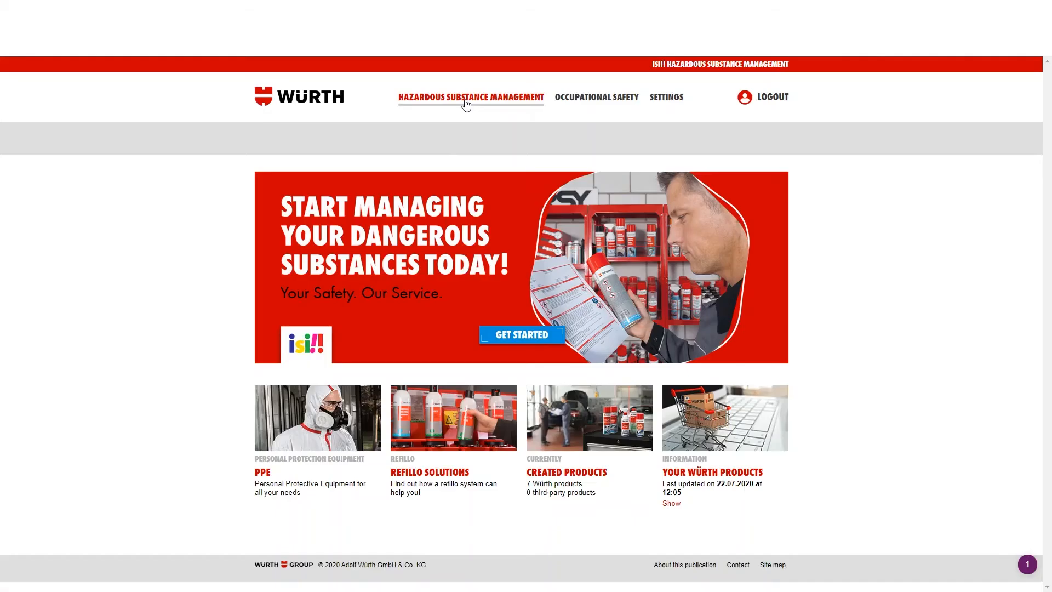
{"action": "left_click", "coordinate": [466, 102]}
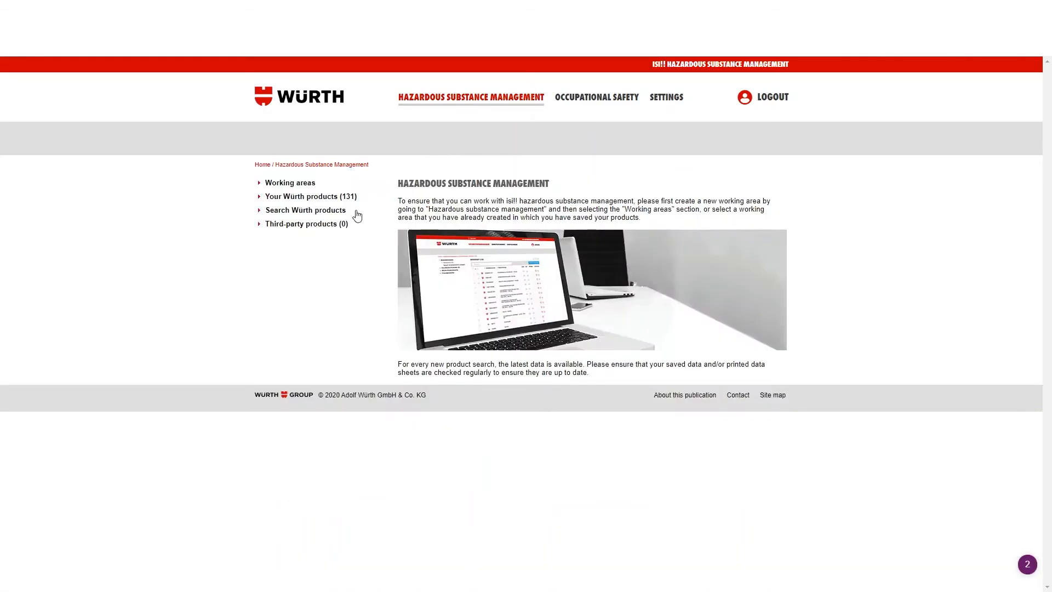
{"action": "left_click", "coordinate": [306, 210]}
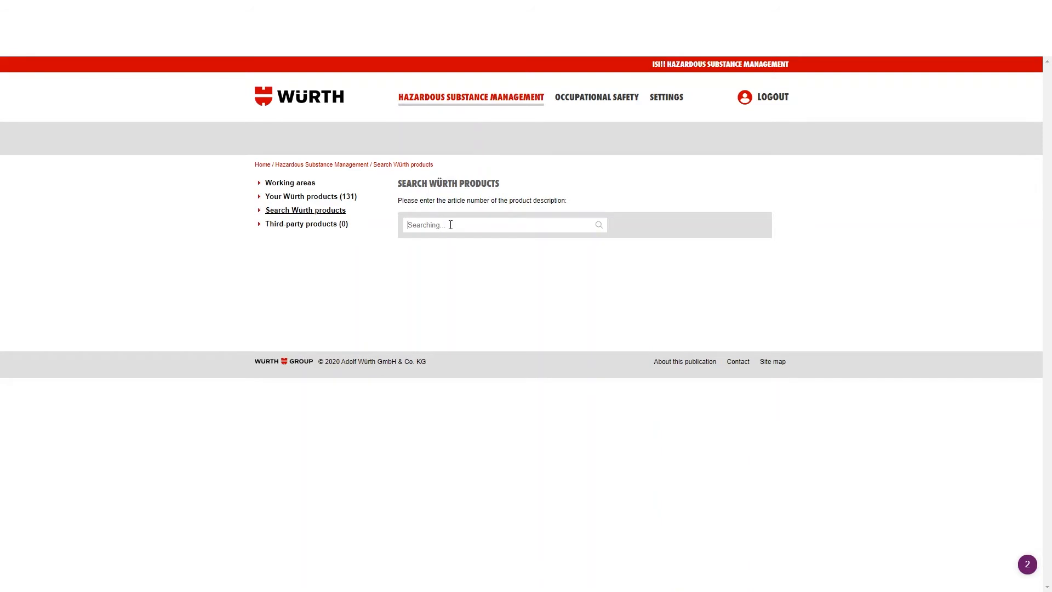
{"action": "type", "text": "0893085500"}
{"action": "key", "text": "Return"}
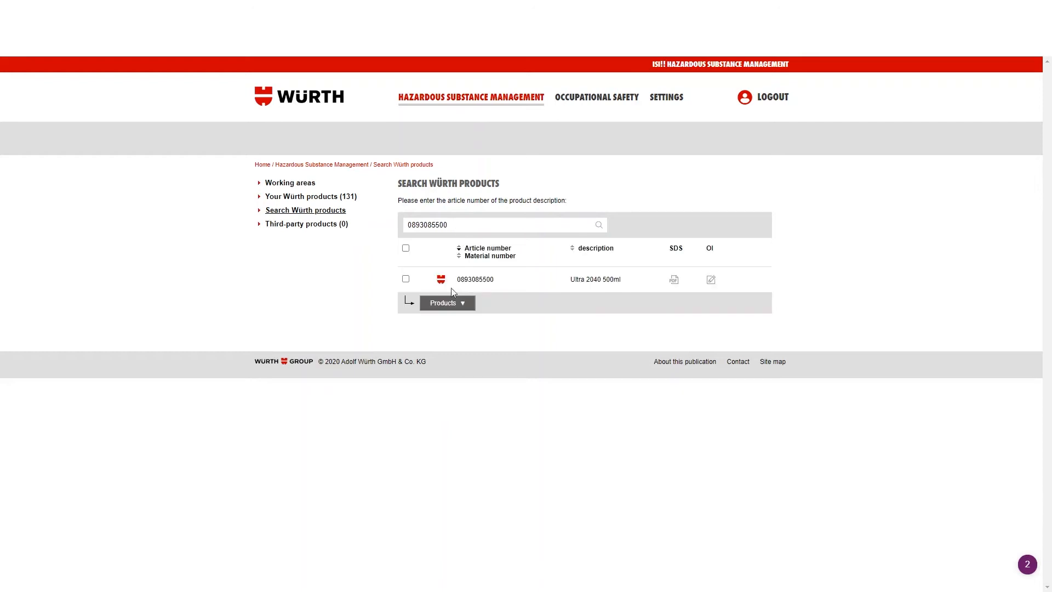
Add the found product Ultra 2040 500ml to the Workshop 2 working area and close the confirmation.
{"action": "left_click", "coordinate": [406, 278]}
{"action": "left_click", "coordinate": [465, 305]}
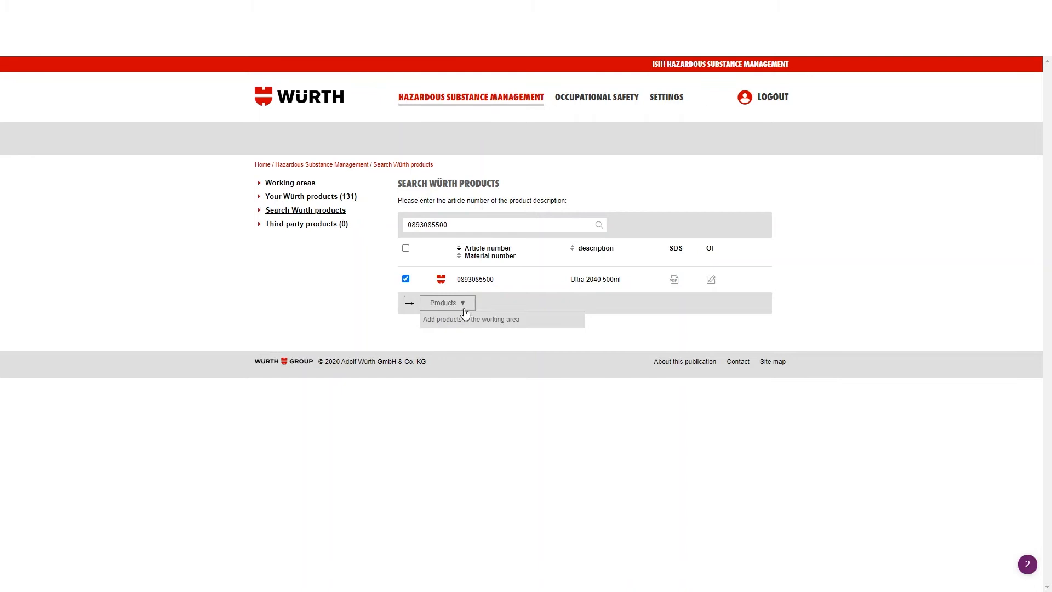
{"action": "left_click", "coordinate": [465, 321]}
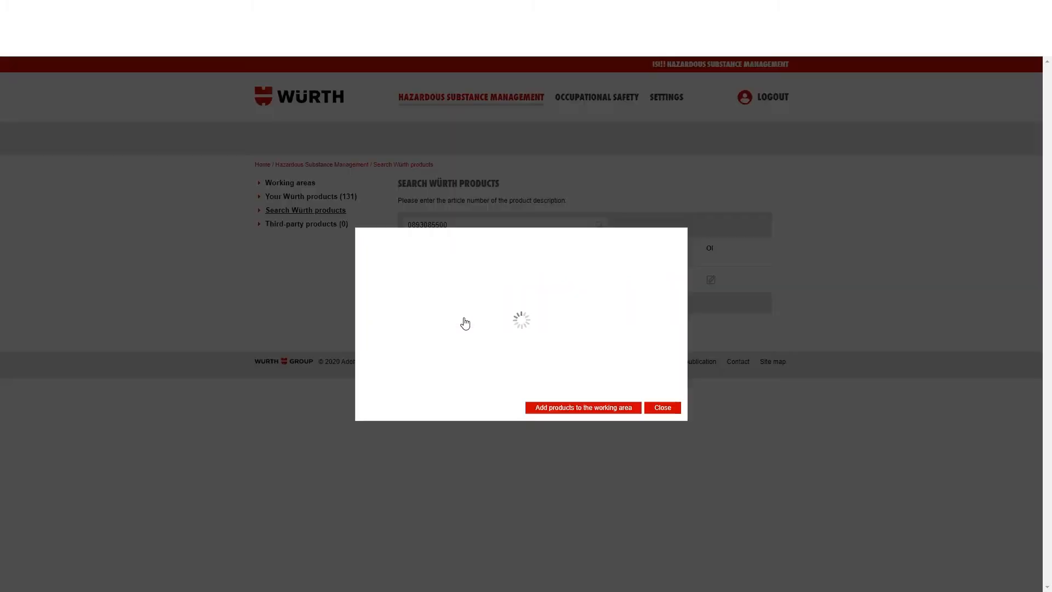
{"action": "left_click", "coordinate": [382, 286]}
{"action": "left_click", "coordinate": [396, 410]}
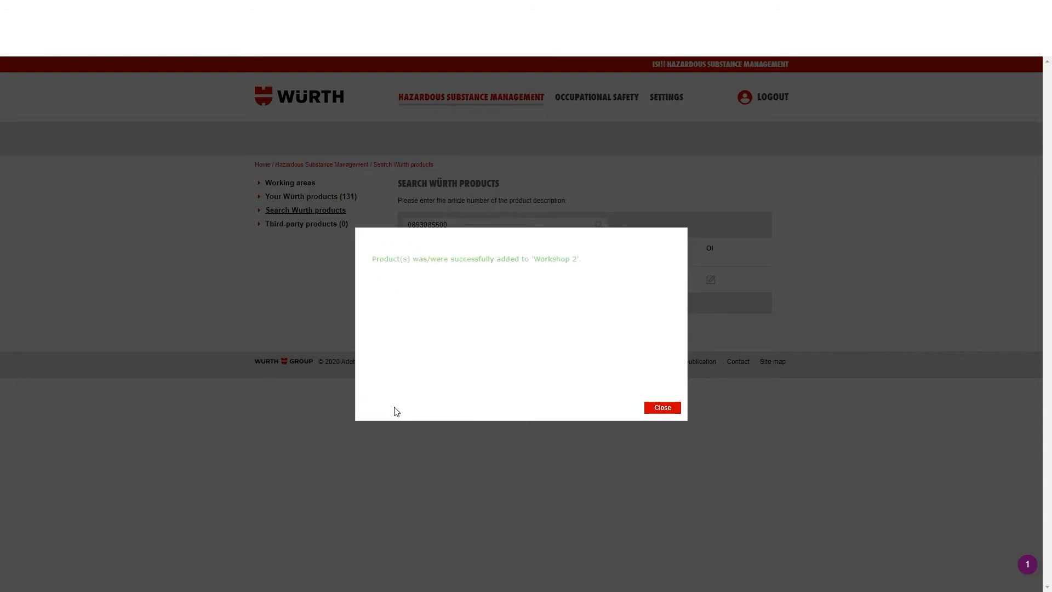
{"action": "left_click", "coordinate": [653, 412]}
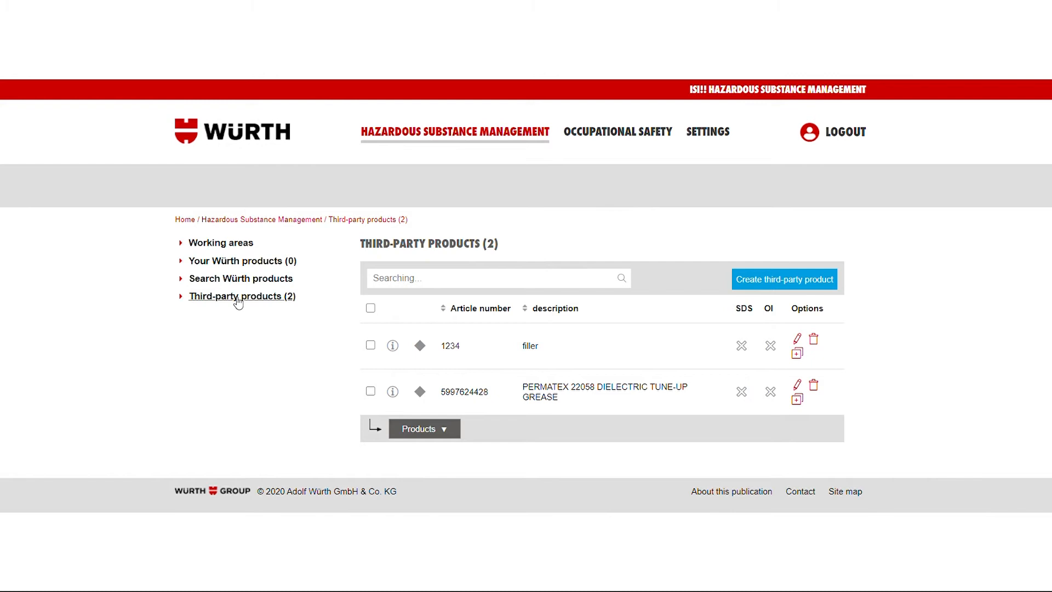
Start a new third-party product with article number 1234 and the English description "rust".
{"action": "left_click", "coordinate": [773, 286]}
{"action": "left_click", "coordinate": [513, 297]}
{"action": "type", "text": "1234"}
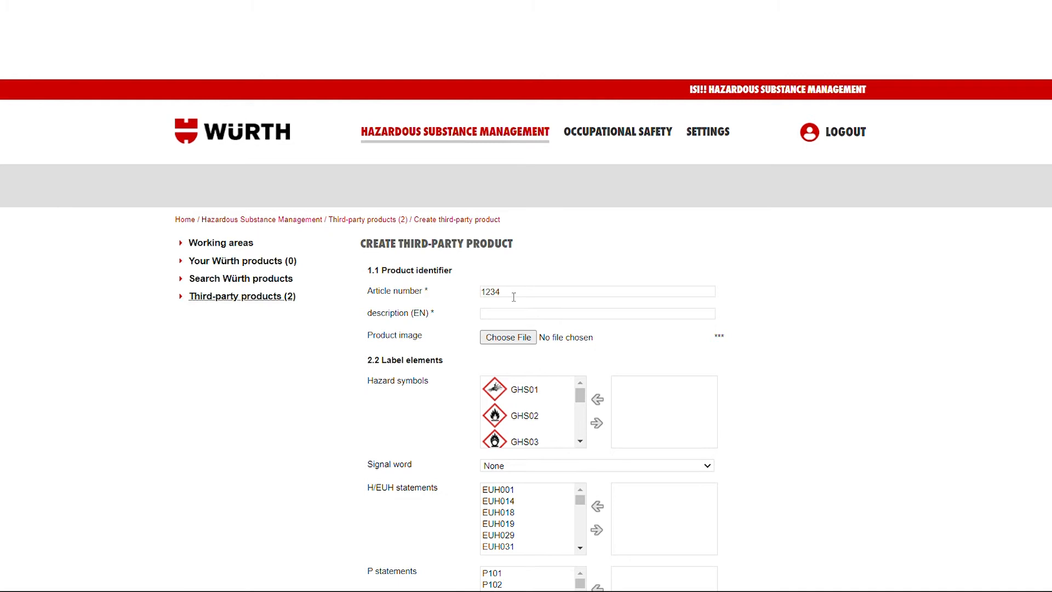
{"action": "left_click", "coordinate": [519, 316]}
{"action": "type", "text": "rust"}
Assign the hazard symbol GHS08 and the signal word Danger to the new third-party product.
{"action": "scroll", "coordinate": [575, 388], "scroll_direction": "down", "scroll_amount": 3}
{"action": "left_click", "coordinate": [564, 405]}
{"action": "left_click", "coordinate": [598, 426]}
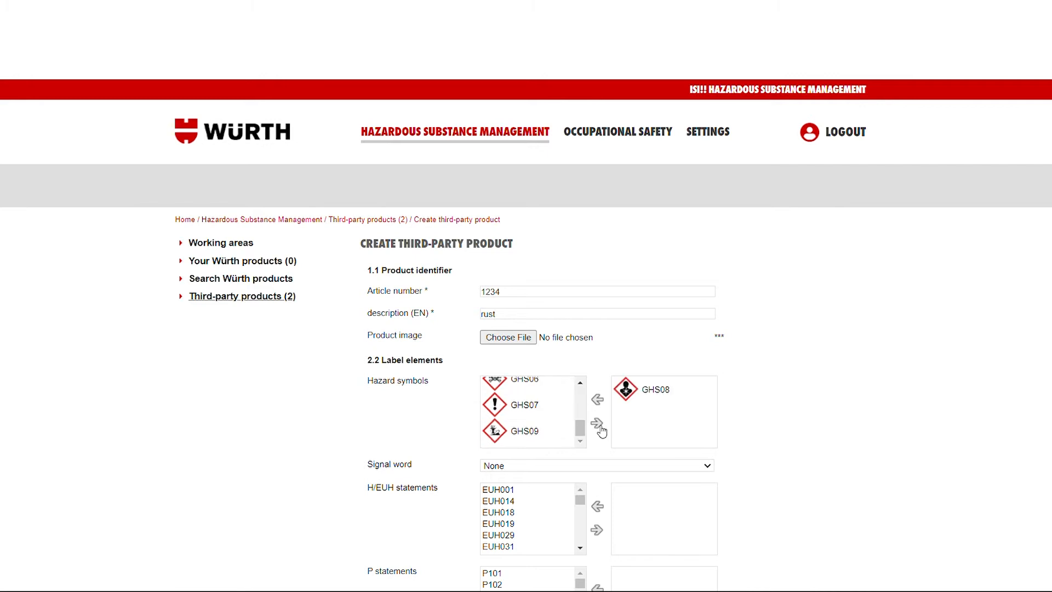
{"action": "left_click", "coordinate": [548, 502]}
Add the hazard statement EUH001 and the precautionary statement P101 to the product's label elements.
{"action": "left_click", "coordinate": [515, 491]}
{"action": "left_click", "coordinate": [598, 530]}
{"action": "scroll", "coordinate": [712, 329], "scroll_direction": "down", "scroll_amount": 3}
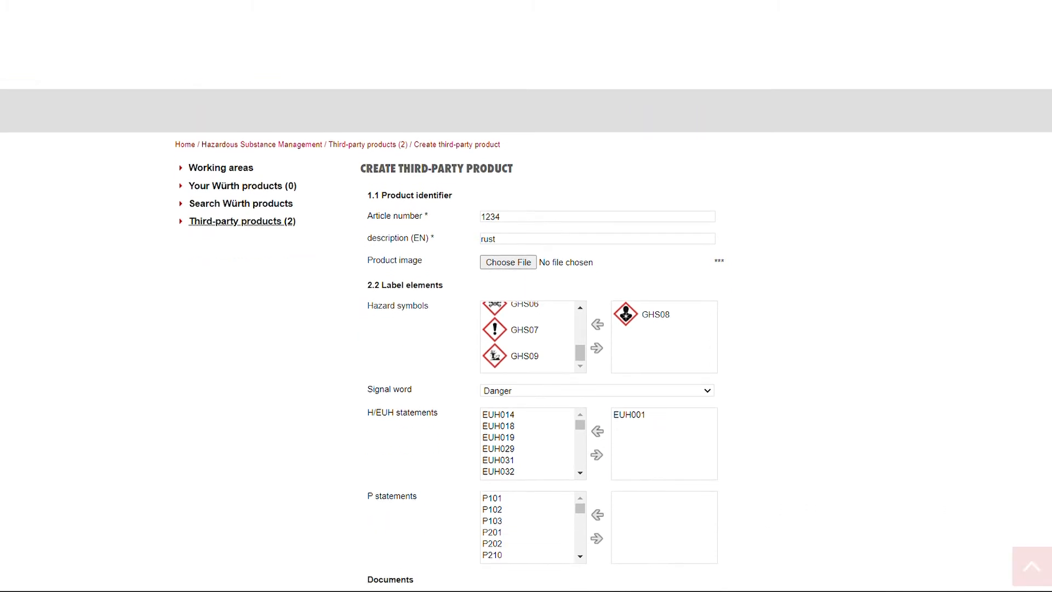
{"action": "left_click", "coordinate": [519, 432]}
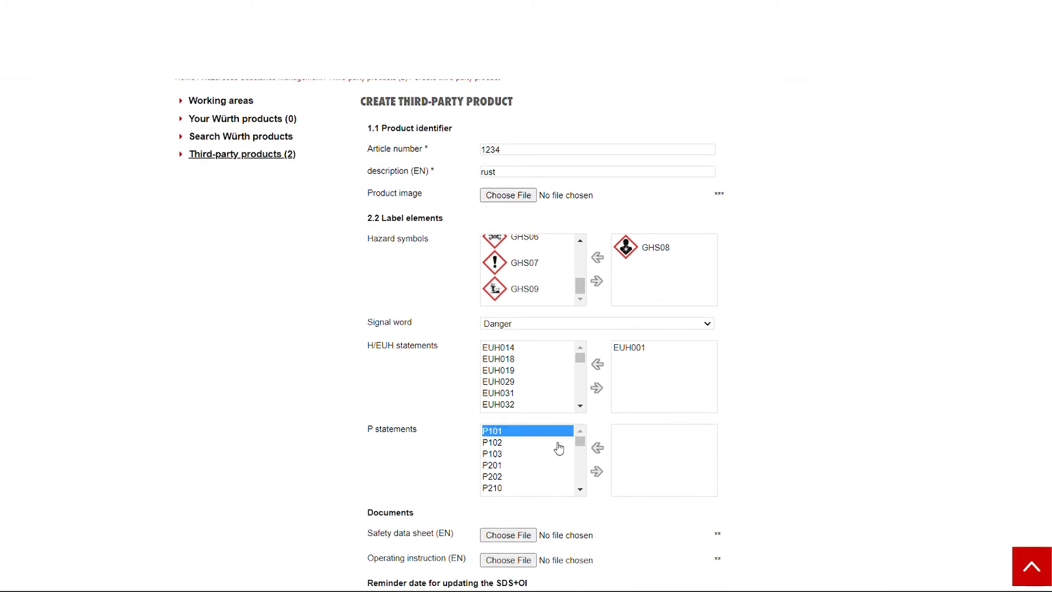
{"action": "left_click", "coordinate": [597, 471]}
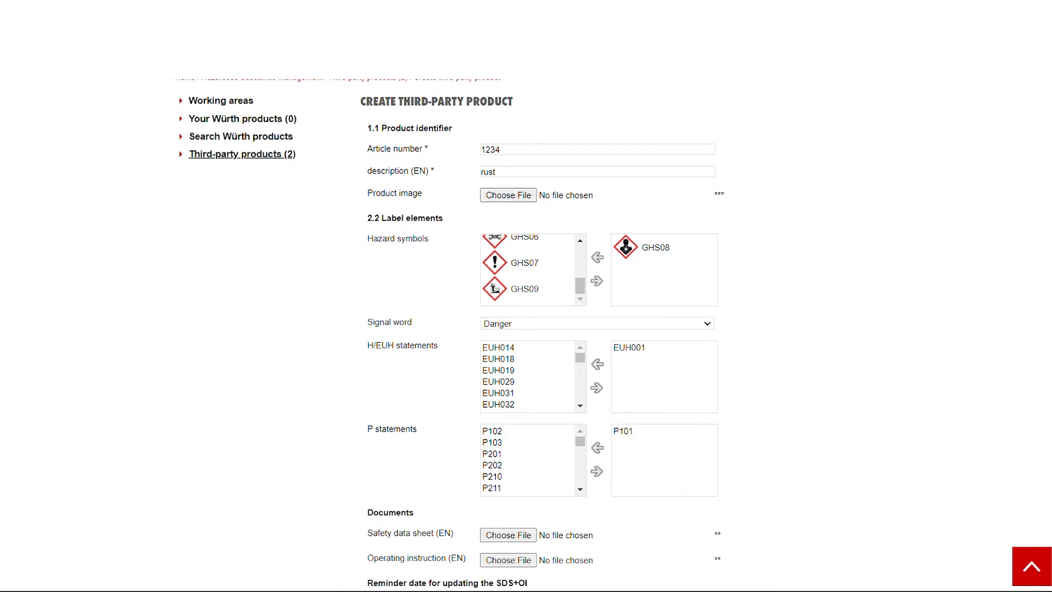
Save the product with the option to create an additional one, and return to the third-party product list.
{"action": "scroll", "coordinate": [975, 429], "scroll_direction": "down", "scroll_amount": 2}
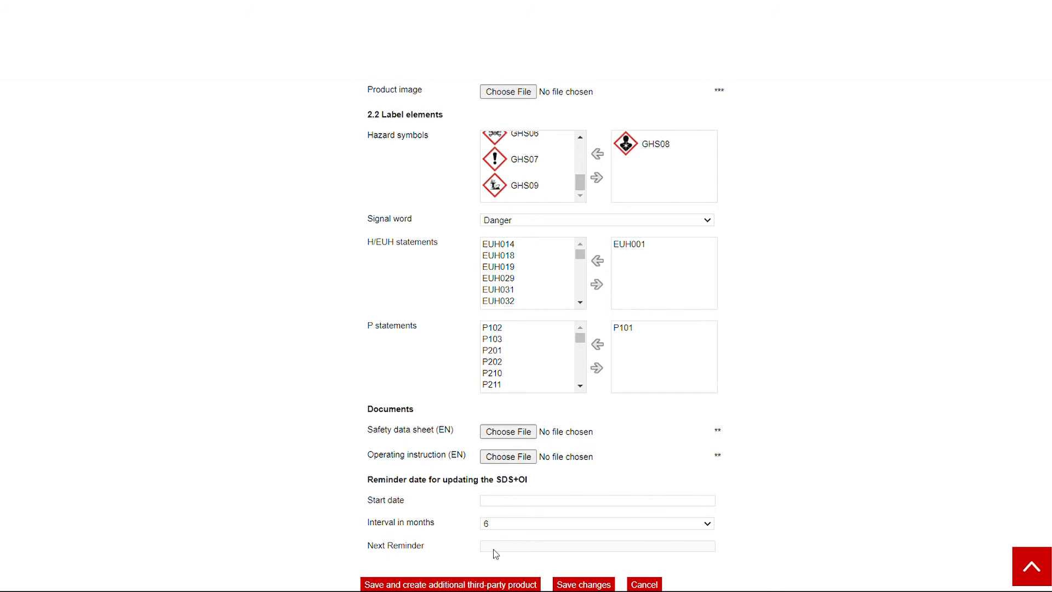
{"action": "left_click", "coordinate": [488, 584]}
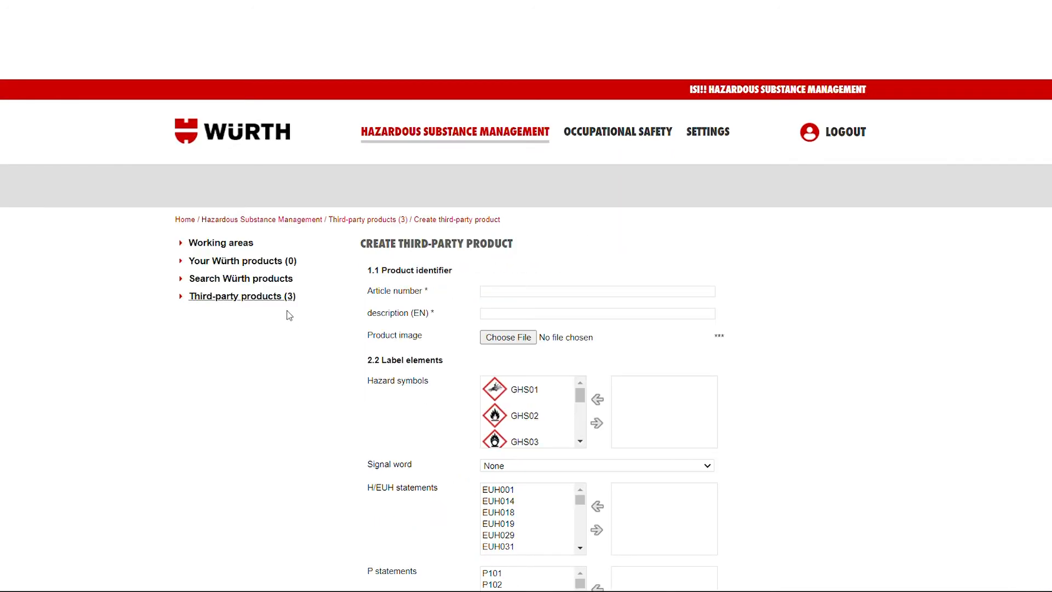
{"action": "left_click", "coordinate": [281, 296]}
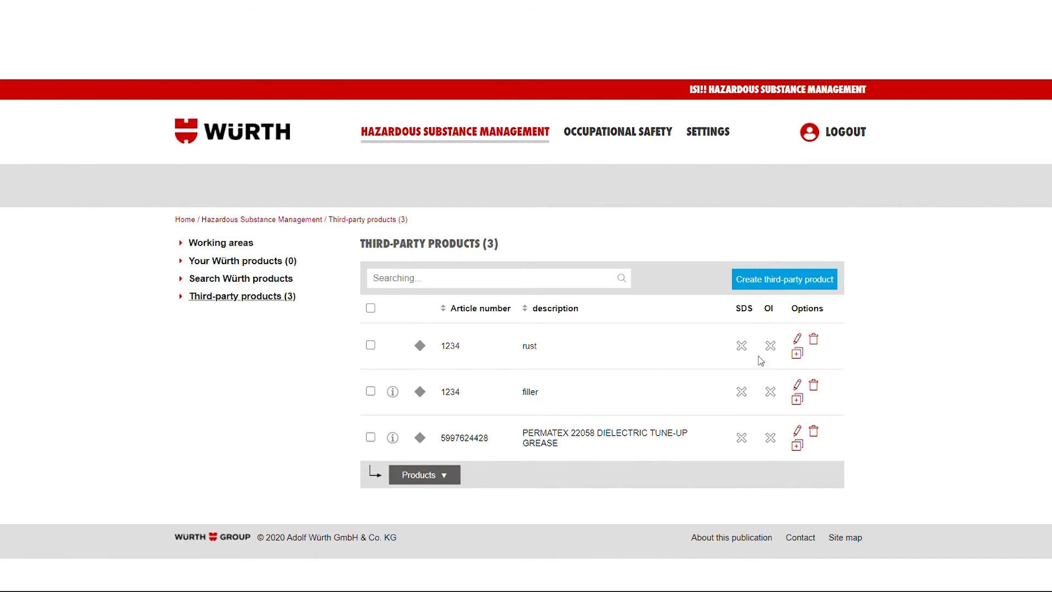
Add the third-party product "rust" to the CARGO working area.
{"action": "left_click", "coordinate": [370, 345]}
{"action": "left_click", "coordinate": [421, 472]}
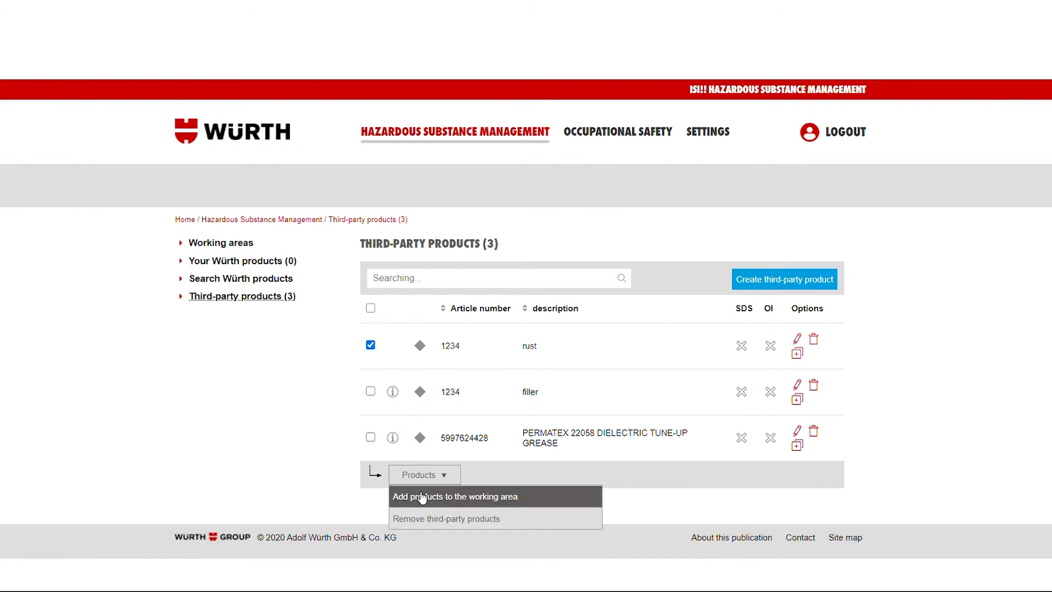
{"action": "left_click", "coordinate": [422, 497]}
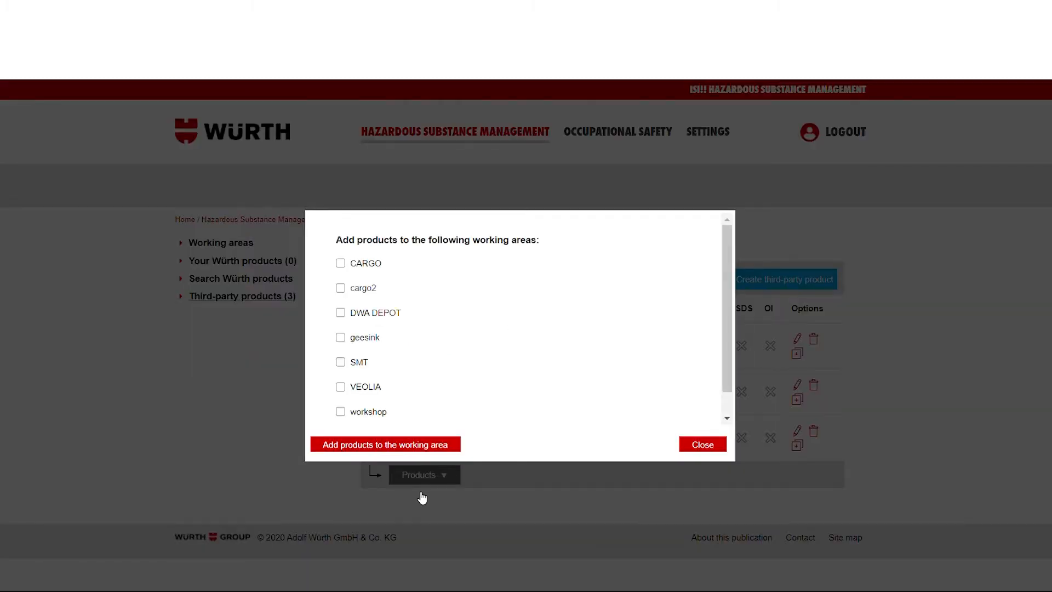
{"action": "left_click", "coordinate": [341, 264]}
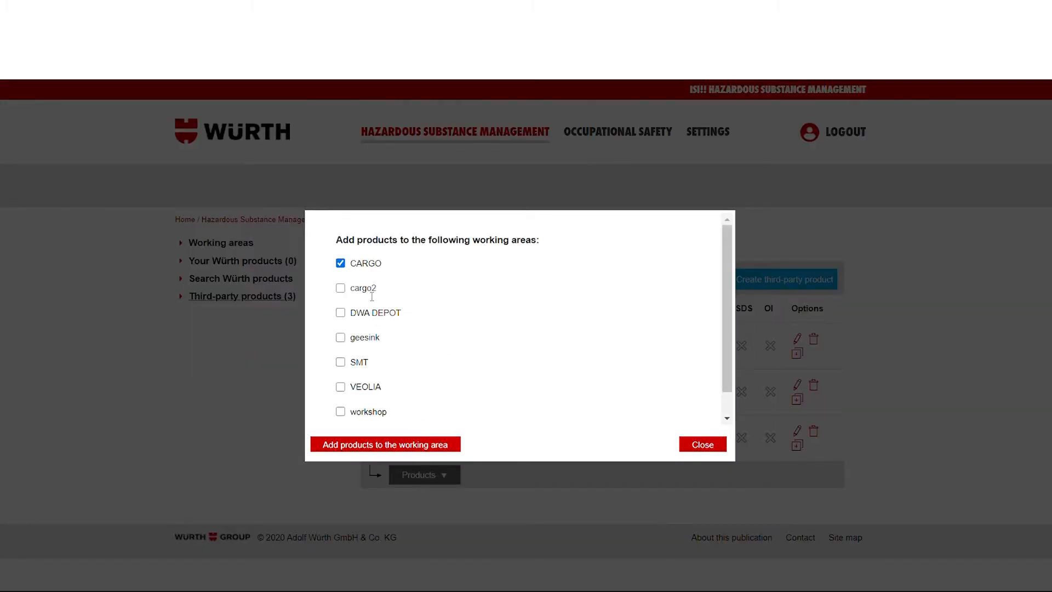
{"action": "left_click", "coordinate": [415, 445]}
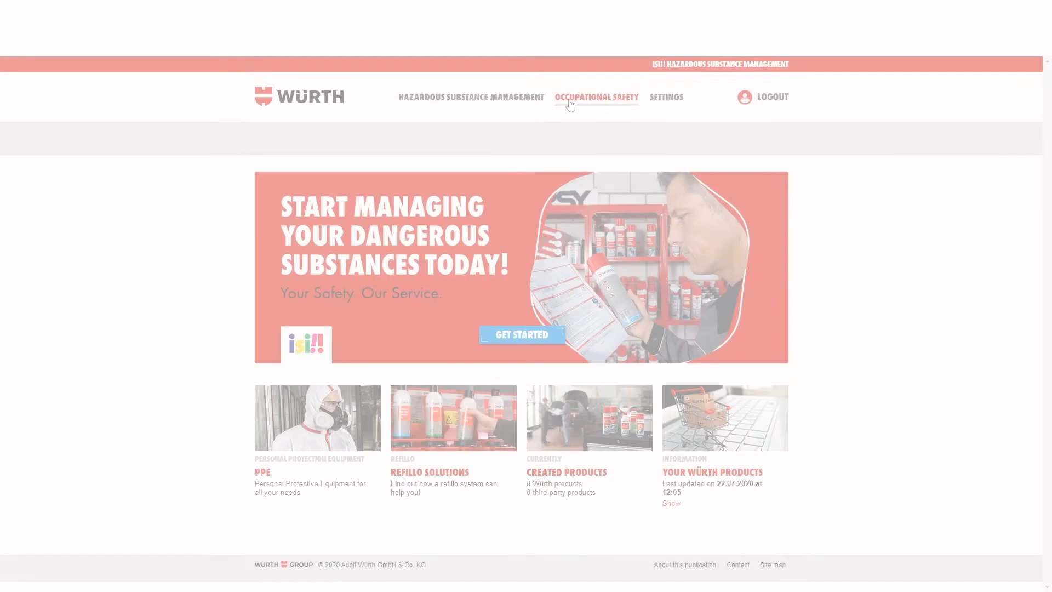
Start planning a new occupational safety briefing with the topic H&S Review 2020 and the date 10.10.2020.
{"action": "left_click", "coordinate": [568, 103]}
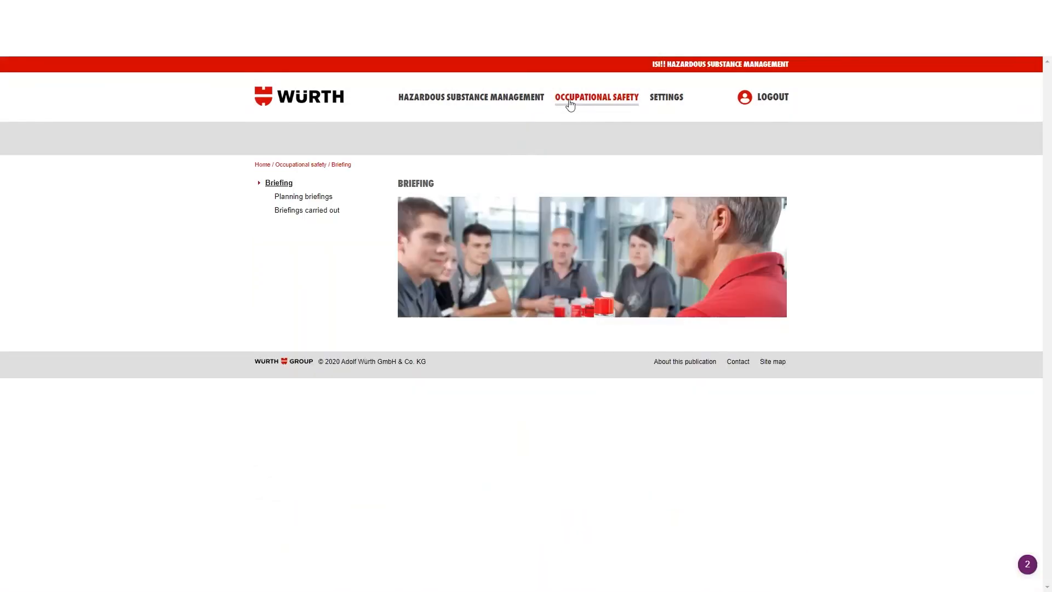
{"action": "left_click", "coordinate": [318, 199]}
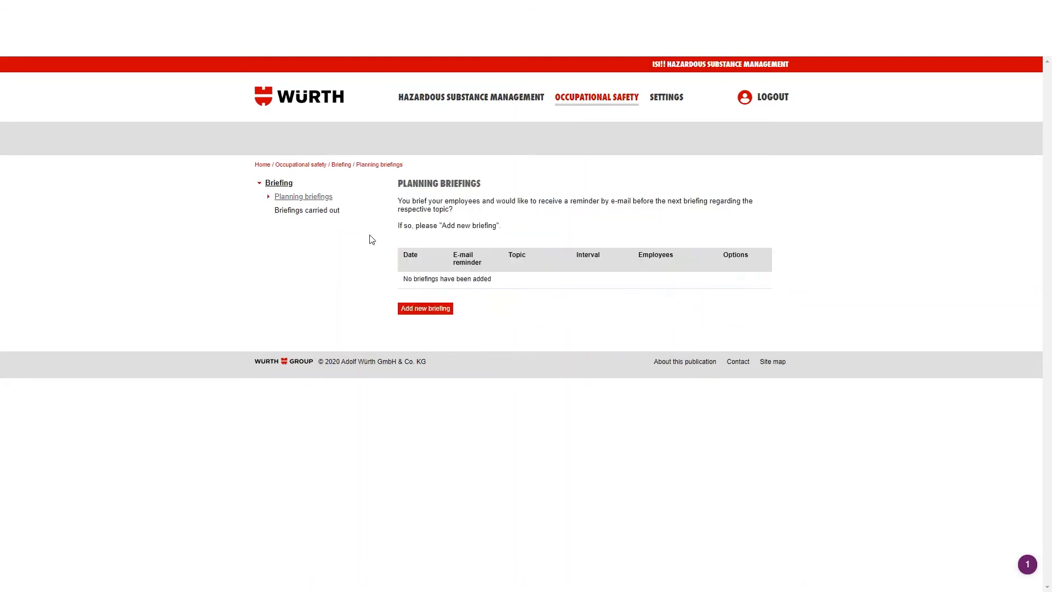
{"action": "left_click", "coordinate": [422, 309]}
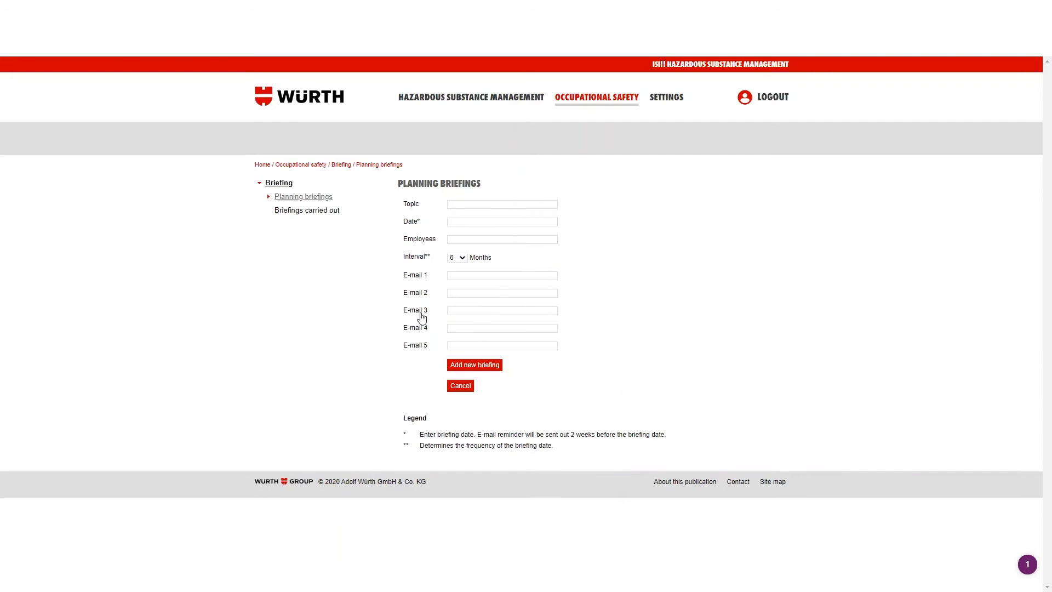
{"action": "left_click", "coordinate": [464, 203]}
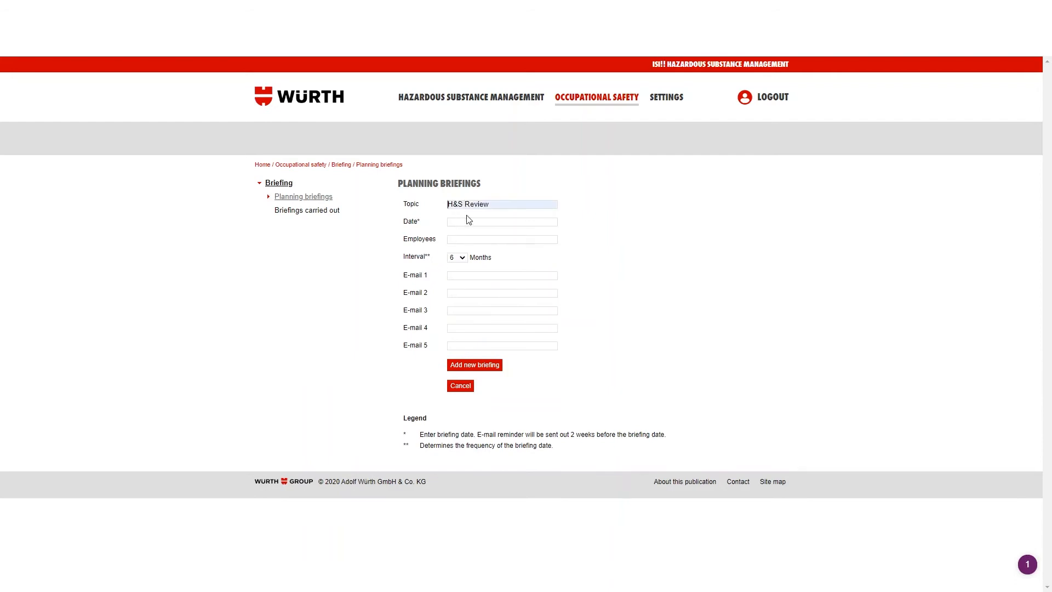
{"action": "left_click", "coordinate": [470, 243]}
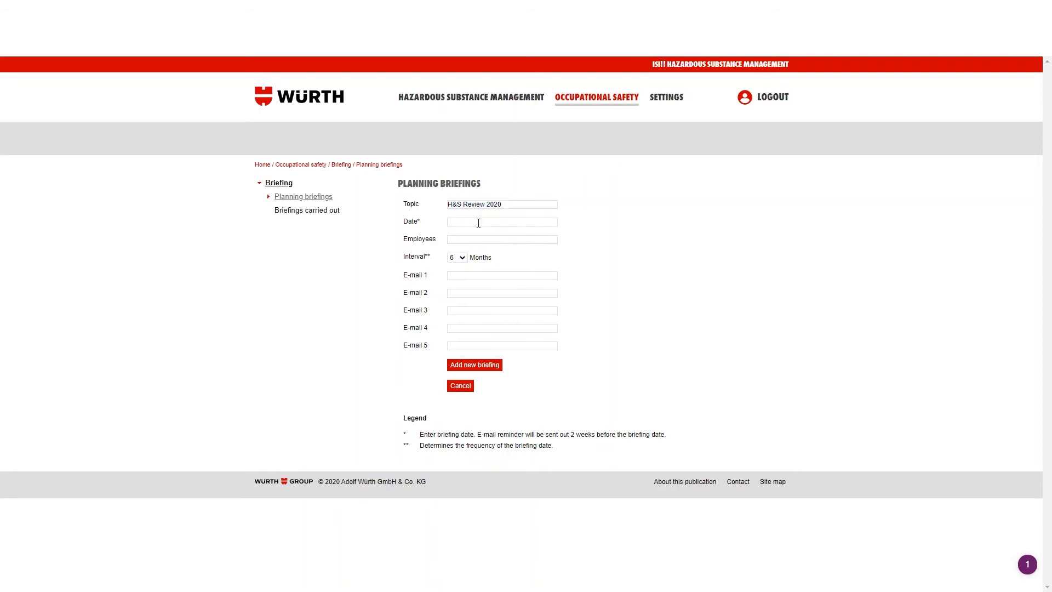
{"action": "type", "text": "10.10.2020"}
Enter the employees' names, a 12-month interval and the first reminder e-mail address, and add the planned briefing.
{"action": "left_click", "coordinate": [474, 240]}
{"action": "type", "text": "Dave, John, Matt"}
{"action": "left_click", "coordinate": [462, 261]}
{"action": "left_click", "coordinate": [457, 277]}
{"action": "left_click", "coordinate": [482, 276]}
{"action": "left_click", "coordinate": [483, 293]}
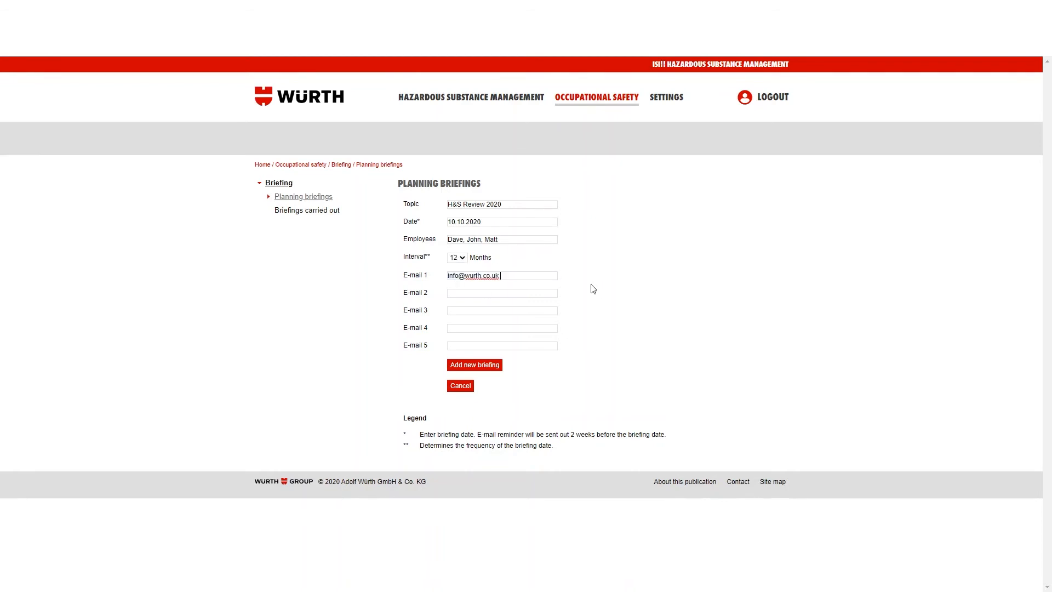
{"action": "left_click", "coordinate": [483, 366]}
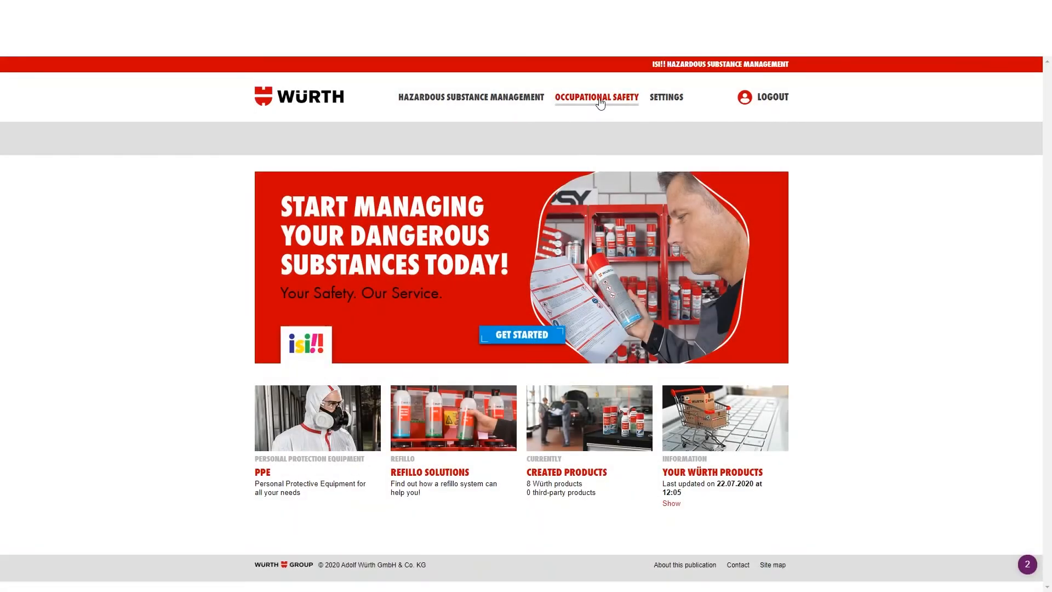
Record a carried-out occupational safety briefing with the topic H&S Review 2020 and the employees' names, and return to the overview.
{"action": "left_click", "coordinate": [601, 104]}
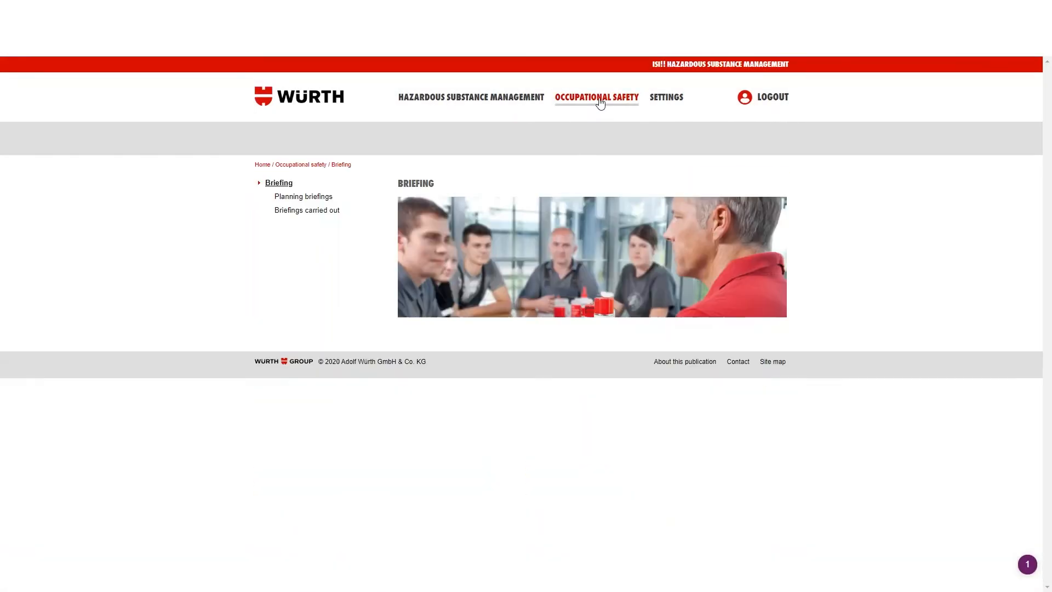
{"action": "left_click", "coordinate": [334, 214]}
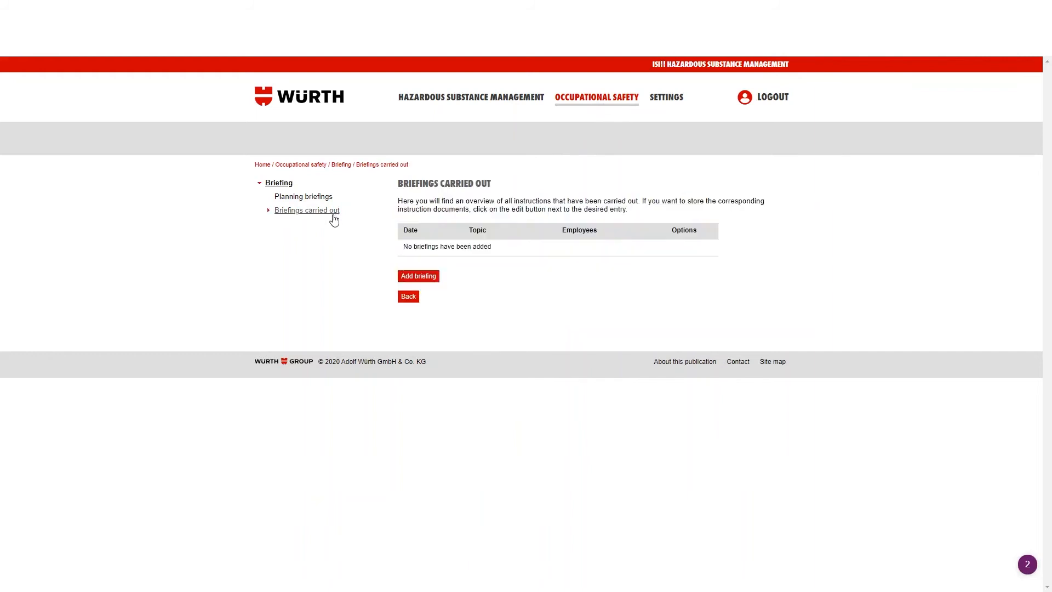
{"action": "left_click", "coordinate": [421, 278]}
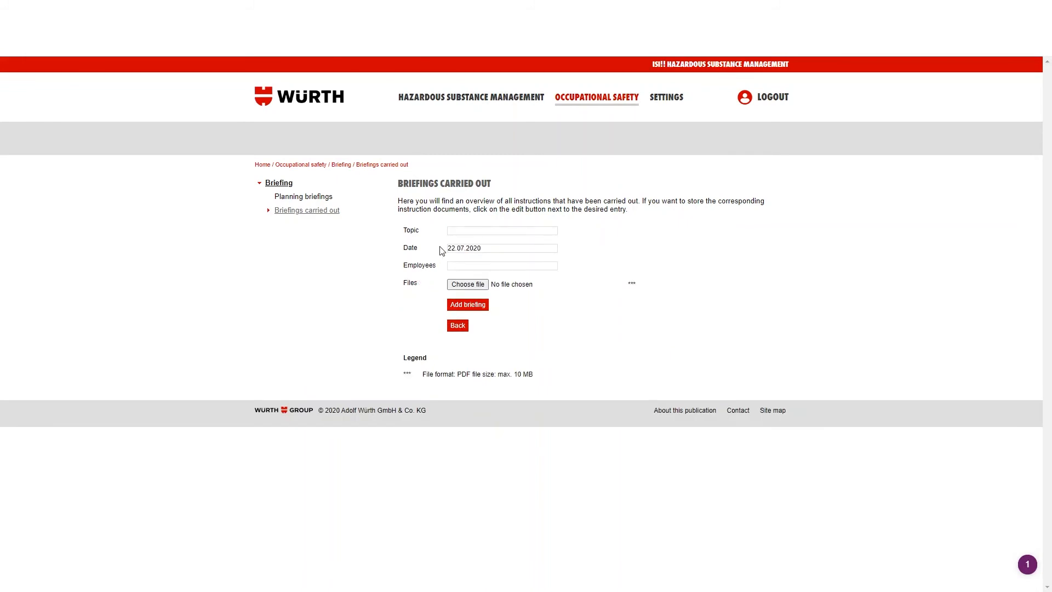
{"action": "left_click", "coordinate": [451, 230]}
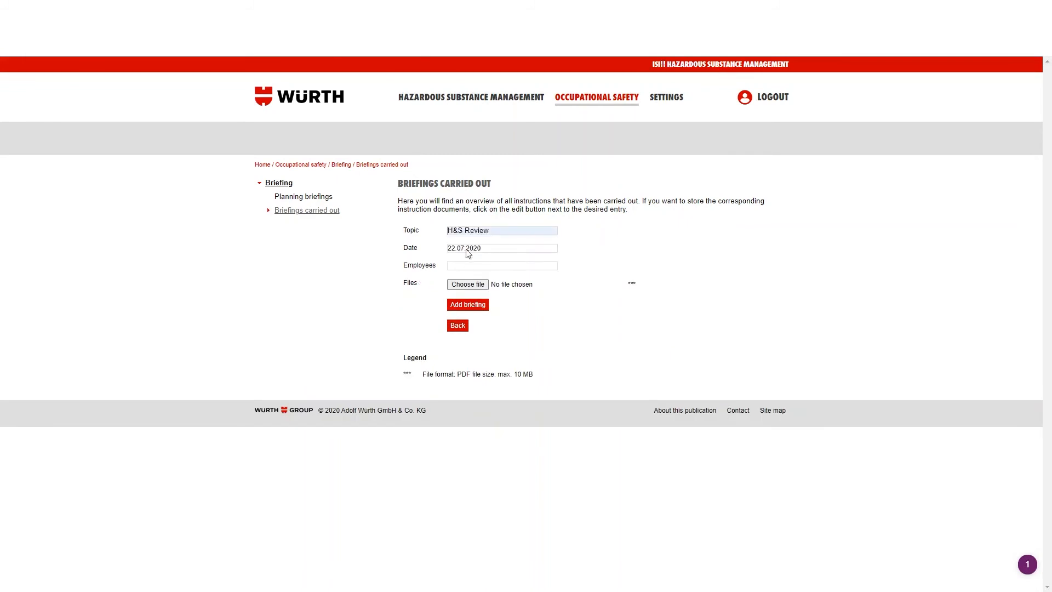
{"action": "left_click", "coordinate": [511, 242]}
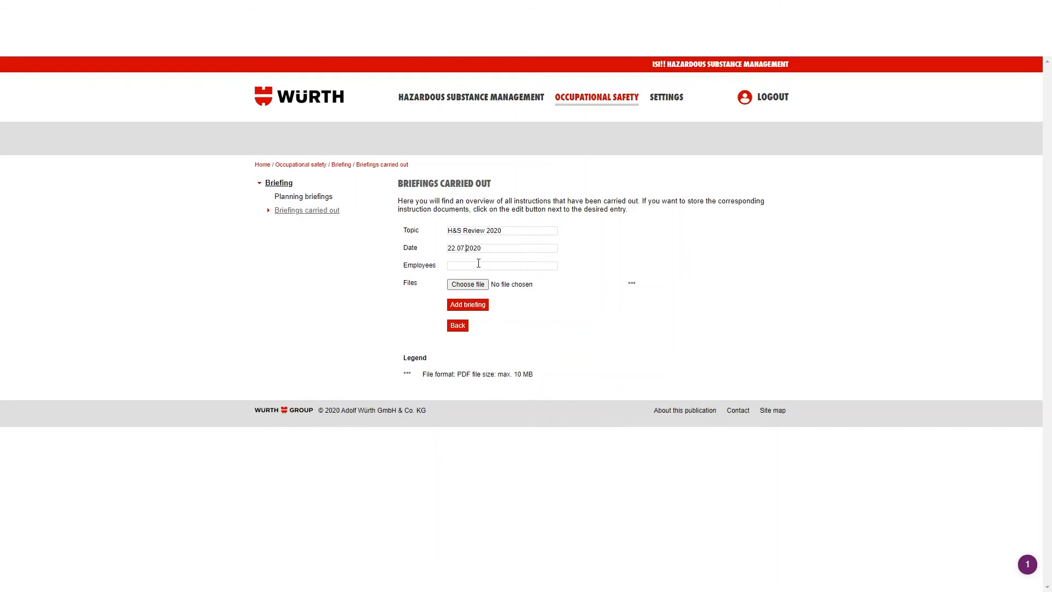
{"action": "type", "text": "Dave, John, Matt"}
{"action": "left_click", "coordinate": [476, 311]}
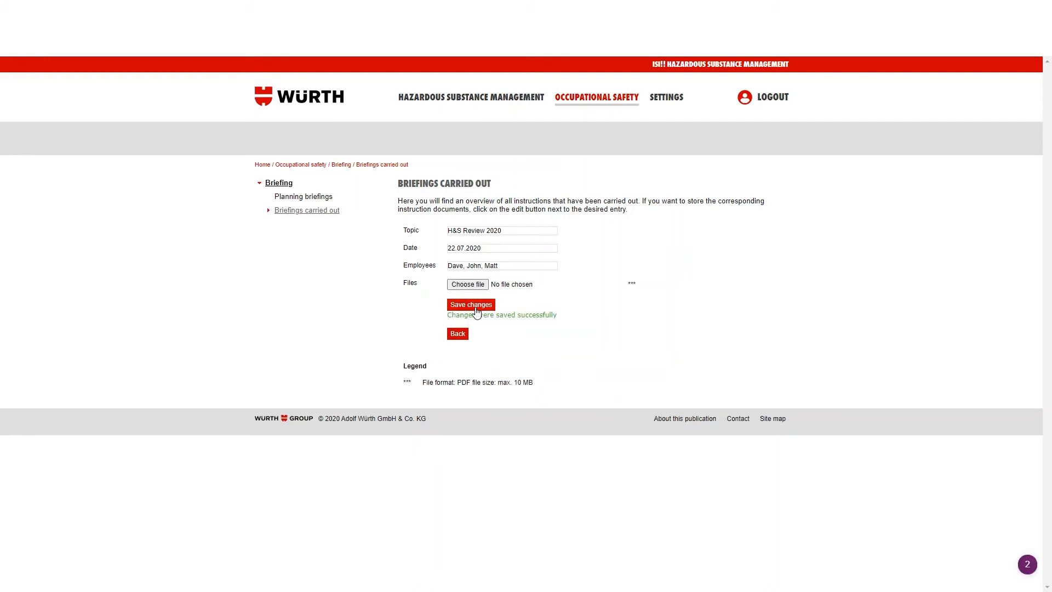
{"action": "left_click", "coordinate": [328, 215]}
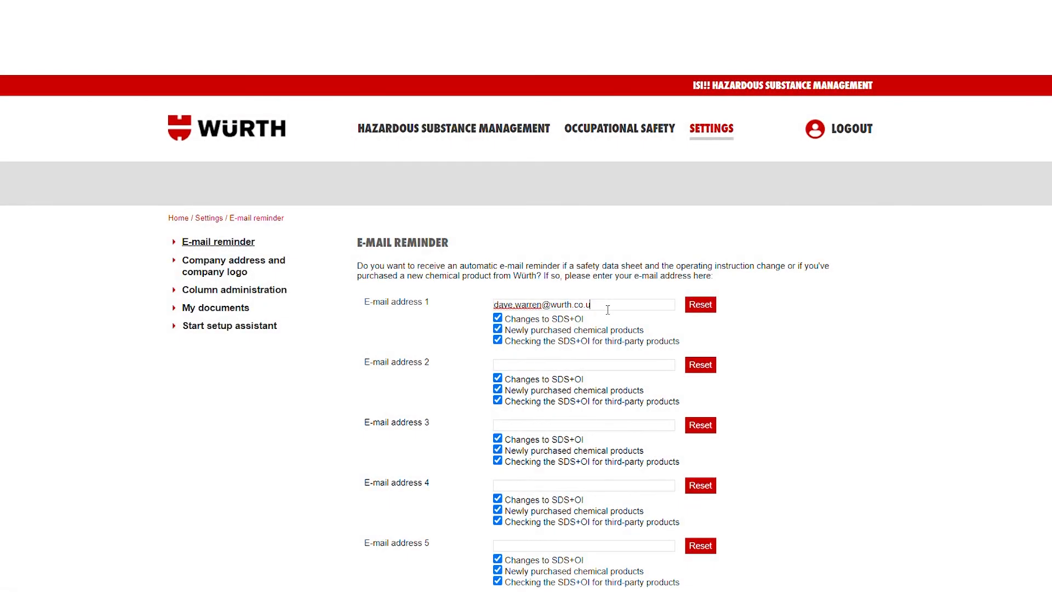
Clear the entry for E-mail address 1 in the e-mail reminder settings.
{"action": "key", "text": "BackSpace"}
{"action": "key", "text": "BackSpace"}
{"action": "key", "text": "BackSpace"}
{"action": "key", "text": "BackSpace"}
{"action": "key", "text": "BackSpace"}
{"action": "key", "text": "BackSpace"}
{"action": "key", "text": "BackSpace"}
{"action": "key", "text": "BackSpace"}
{"action": "key", "text": "BackSpace"}
{"action": "key", "text": "BackSpace"}
{"action": "key", "text": "BackSpace"}
{"action": "key", "text": "BackSpace"}
{"action": "key", "text": "BackSpace"}
{"action": "key", "text": "BackSpace"}
{"action": "key", "text": "BackSpace"}
{"action": "key", "text": "BackSpace"}
{"action": "key", "text": "BackSpace"}
{"action": "key", "text": "BackSpace"}
{"action": "key", "text": "BackSpace"}
{"action": "key", "text": "BackSpace"}
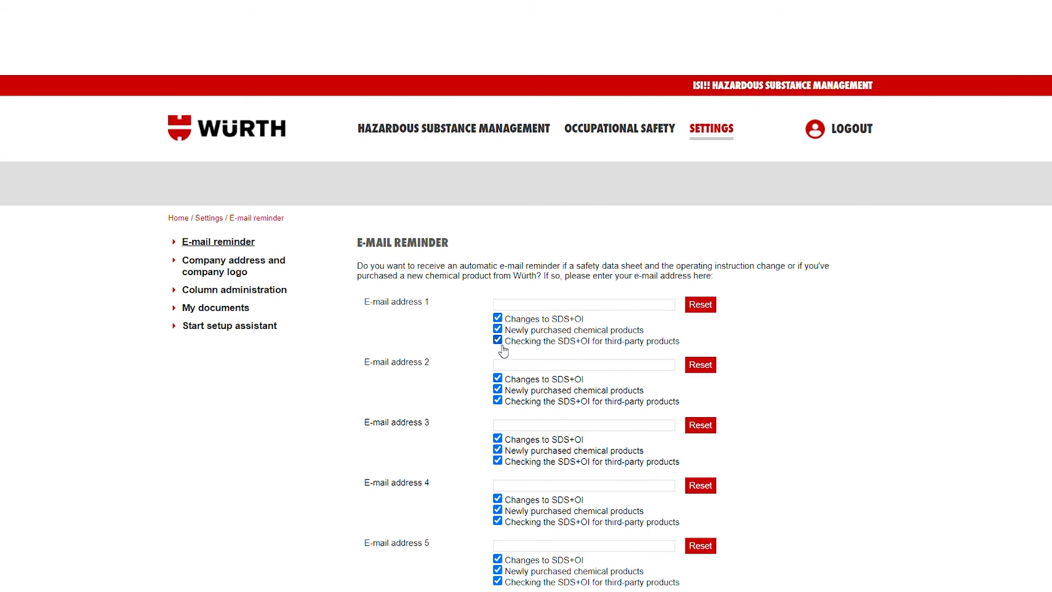
Switch off all three reminder options for E-mail address 2 and switch them back on.
{"action": "left_click", "coordinate": [498, 400]}
{"action": "left_click", "coordinate": [498, 389]}
{"action": "left_click", "coordinate": [500, 378]}
{"action": "left_click", "coordinate": [499, 378]}
{"action": "left_click", "coordinate": [499, 390]}
{"action": "left_click", "coordinate": [498, 400]}
Show Template 3 in the company address and company logo settings.
{"action": "left_click", "coordinate": [222, 275]}
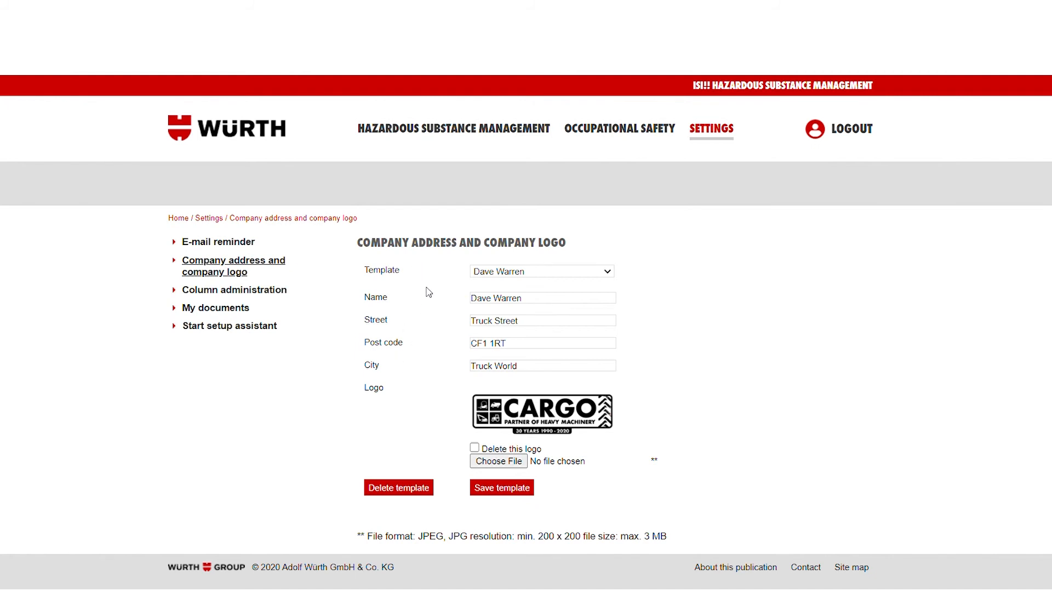
{"action": "left_click", "coordinate": [493, 272]}
{"action": "left_click", "coordinate": [515, 301]}
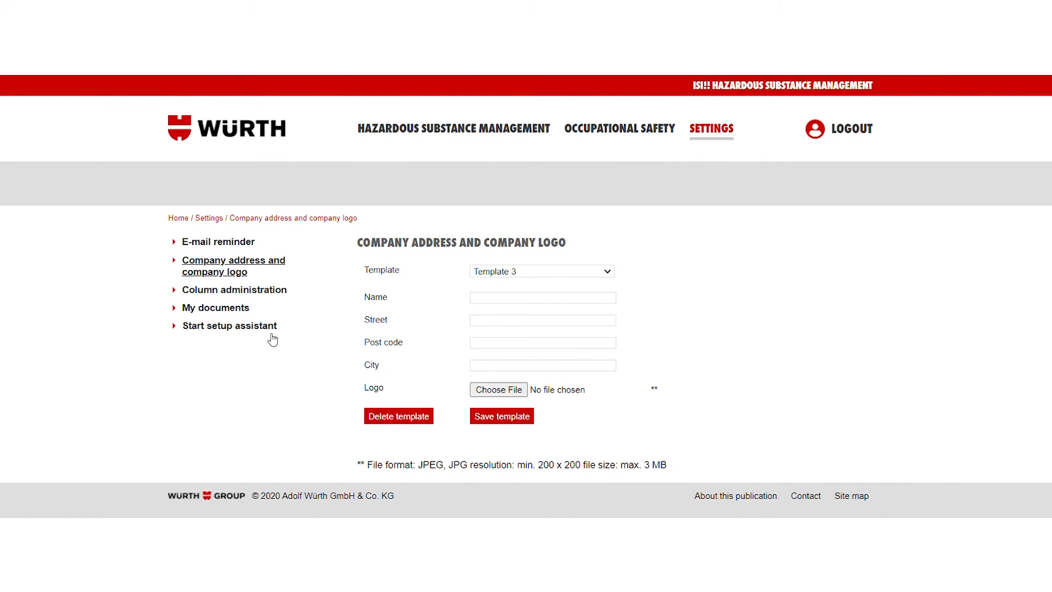
Examine the additional index columns in the column administration, and show the stored documents.
{"action": "left_click", "coordinate": [271, 294]}
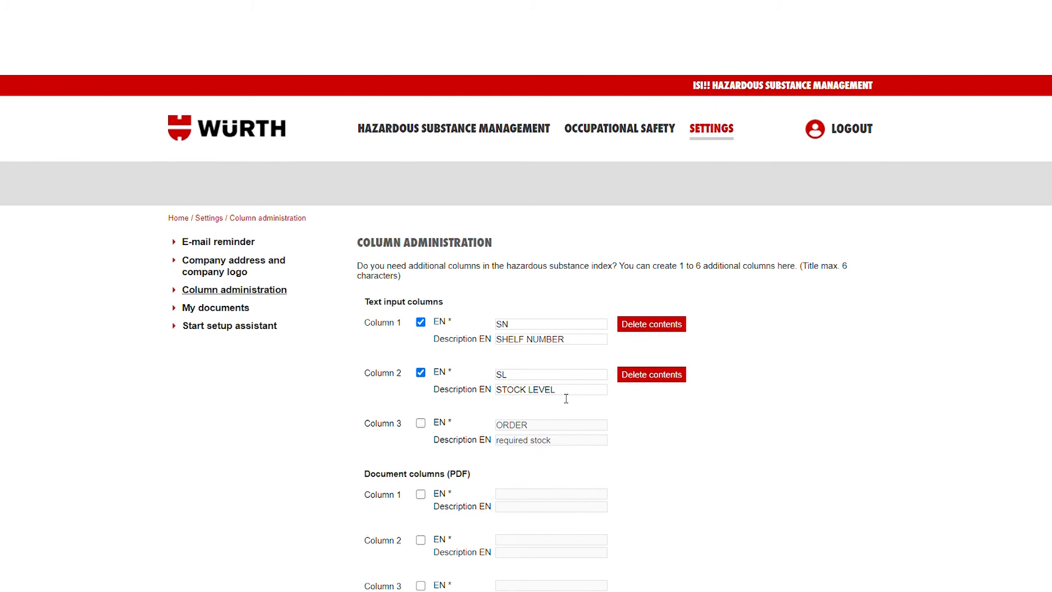
{"action": "left_click", "coordinate": [226, 311]}
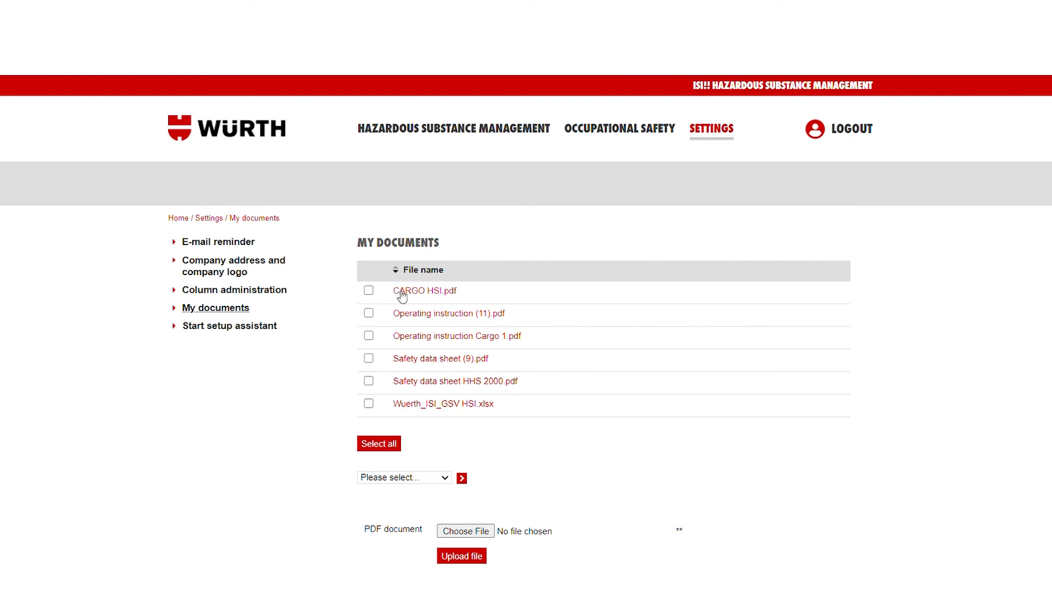
Download the stored CARGO HSI.pdf, look through its hazardous substance index pages, close it, and clear the file's selection.
{"action": "left_click", "coordinate": [369, 291]}
{"action": "left_click", "coordinate": [412, 294]}
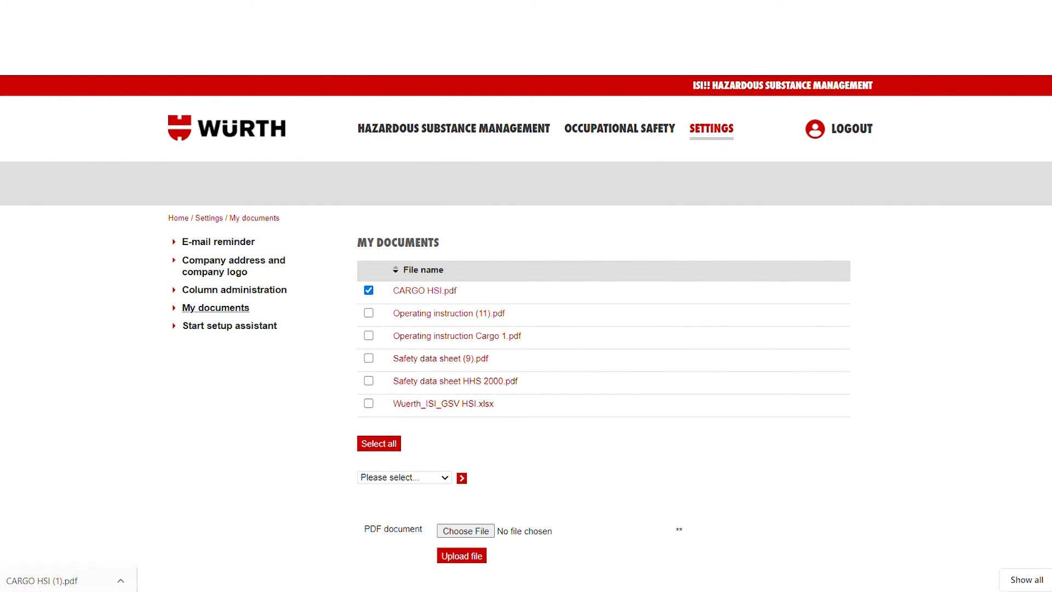
{"action": "left_click", "coordinate": [41, 582]}
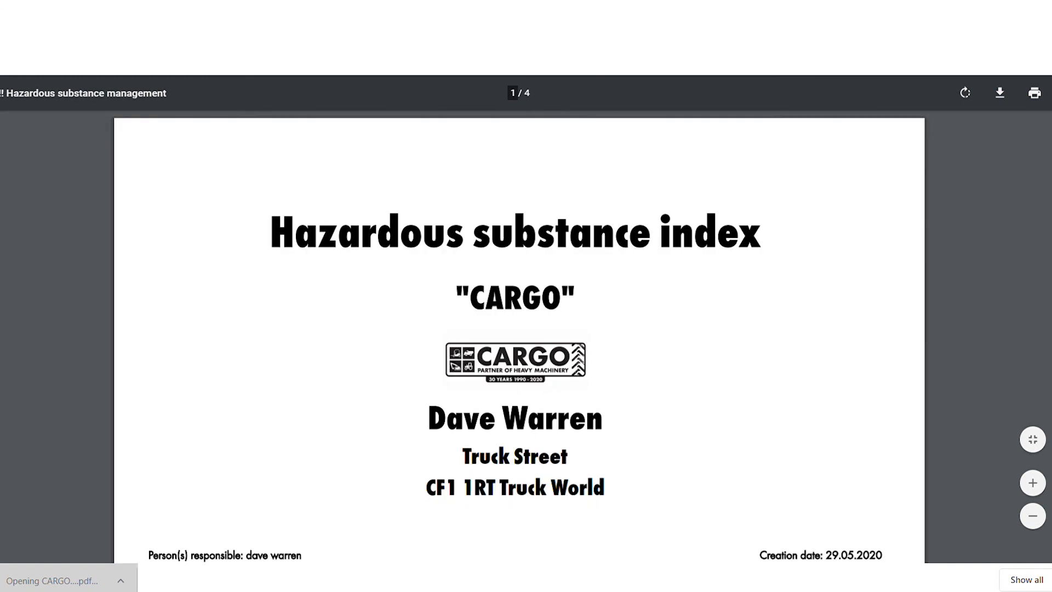
{"action": "scroll", "coordinate": [520, 351], "scroll_direction": "down", "scroll_amount": 10}
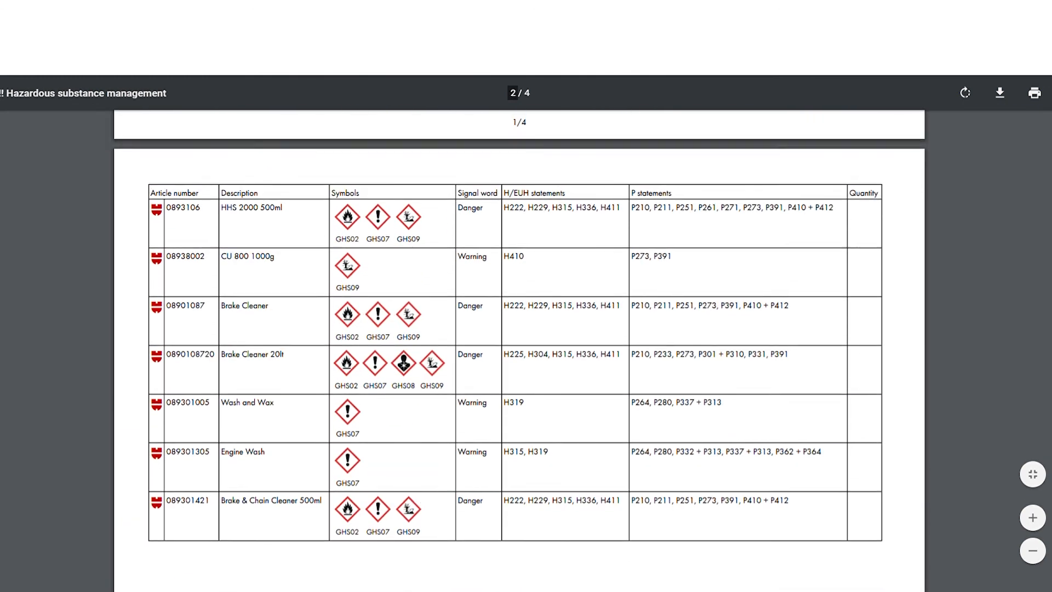
{"action": "scroll", "coordinate": [519, 333], "scroll_direction": "up", "scroll_amount": 2}
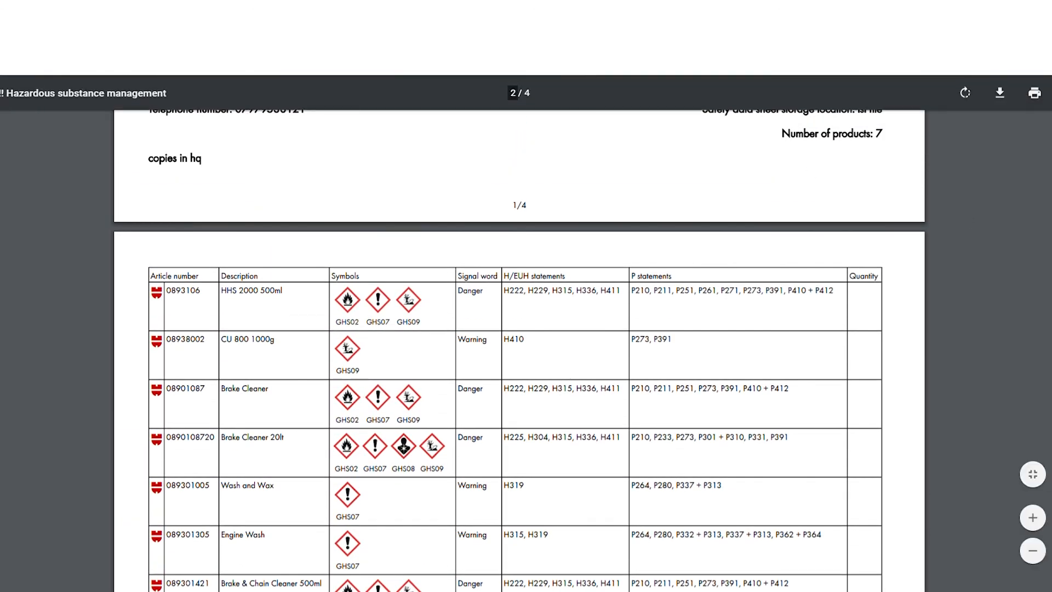
{"action": "left_click", "coordinate": [526, 9]}
{"action": "left_click", "coordinate": [369, 290]}
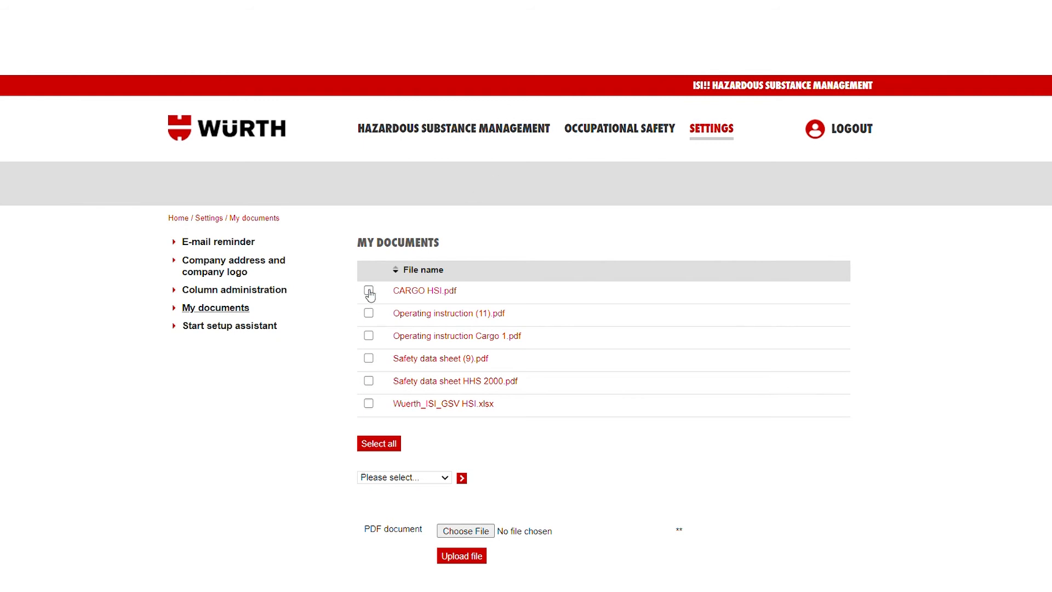
Download Operating instruction Cargo 1.pdf, review its safety measures page, close it, and clear the file's selection.
{"action": "left_click", "coordinate": [373, 337]}
{"action": "left_click", "coordinate": [433, 339]}
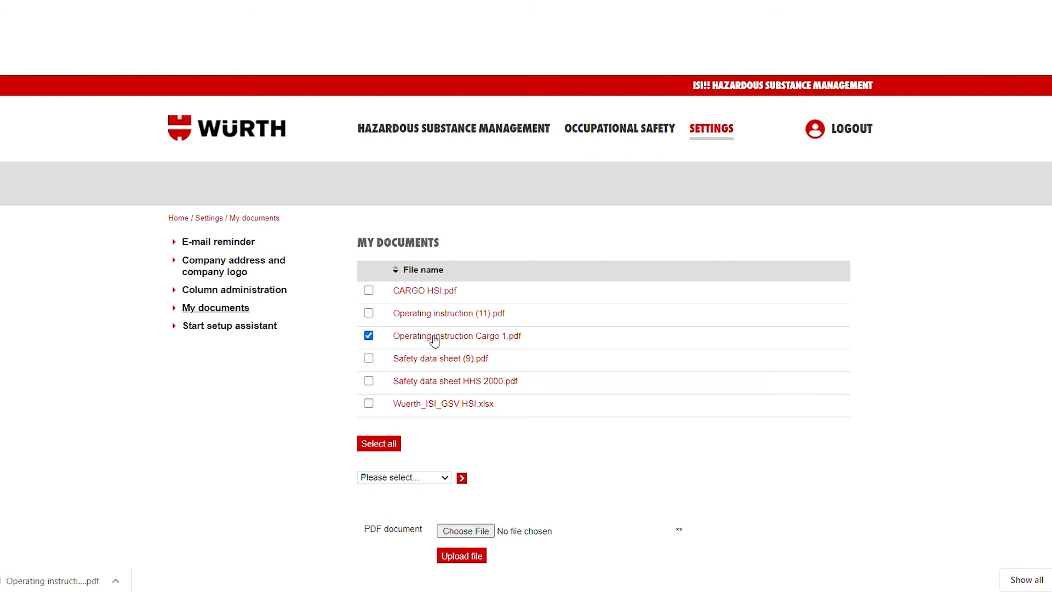
{"action": "left_click", "coordinate": [30, 581]}
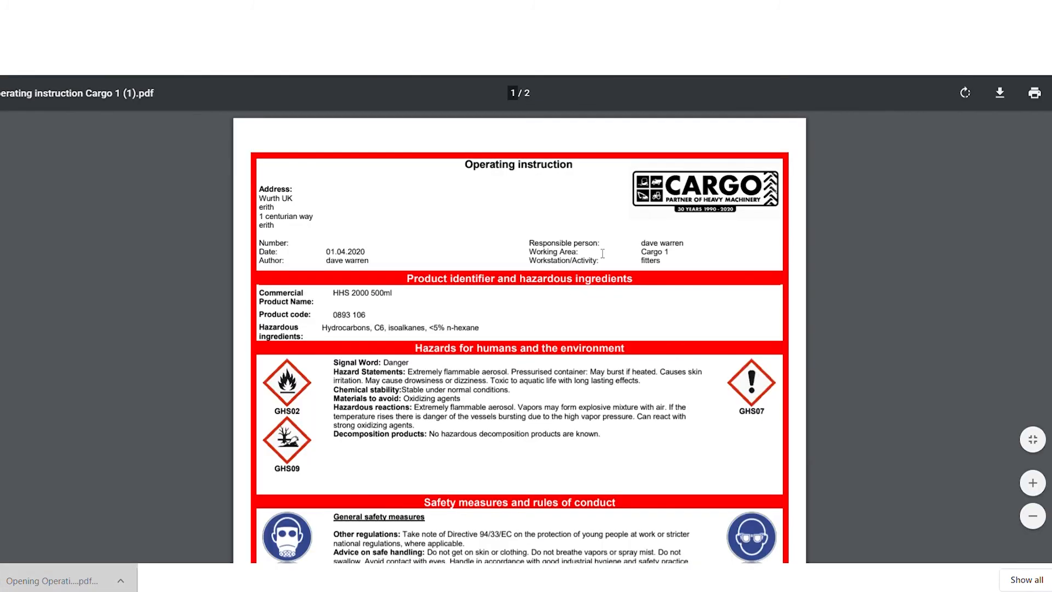
{"action": "scroll", "coordinate": [520, 351], "scroll_direction": "down", "scroll_amount": 15}
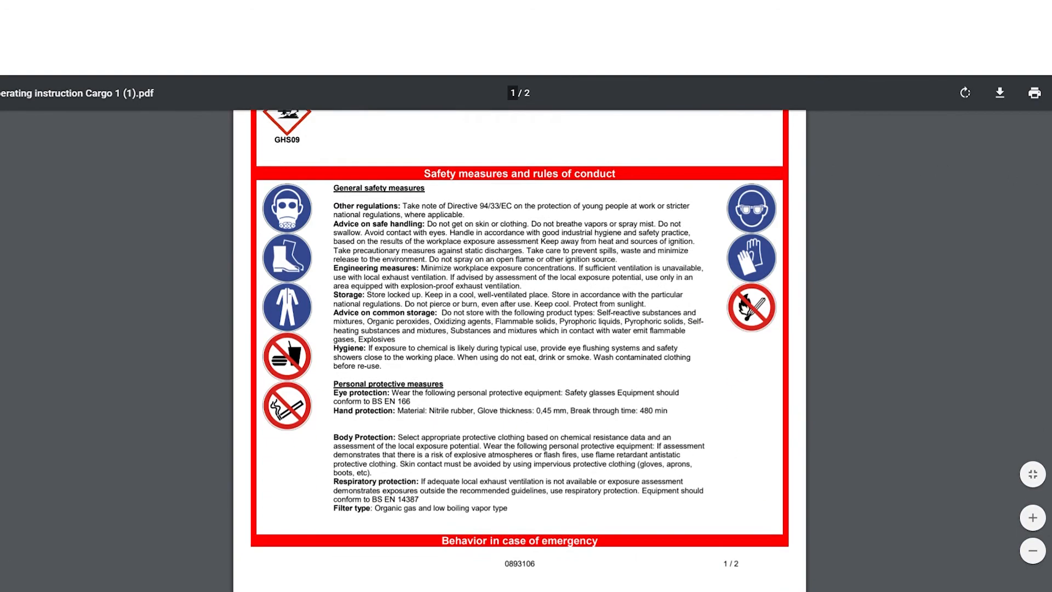
{"action": "scroll", "coordinate": [520, 350], "scroll_direction": "up", "scroll_amount": 15}
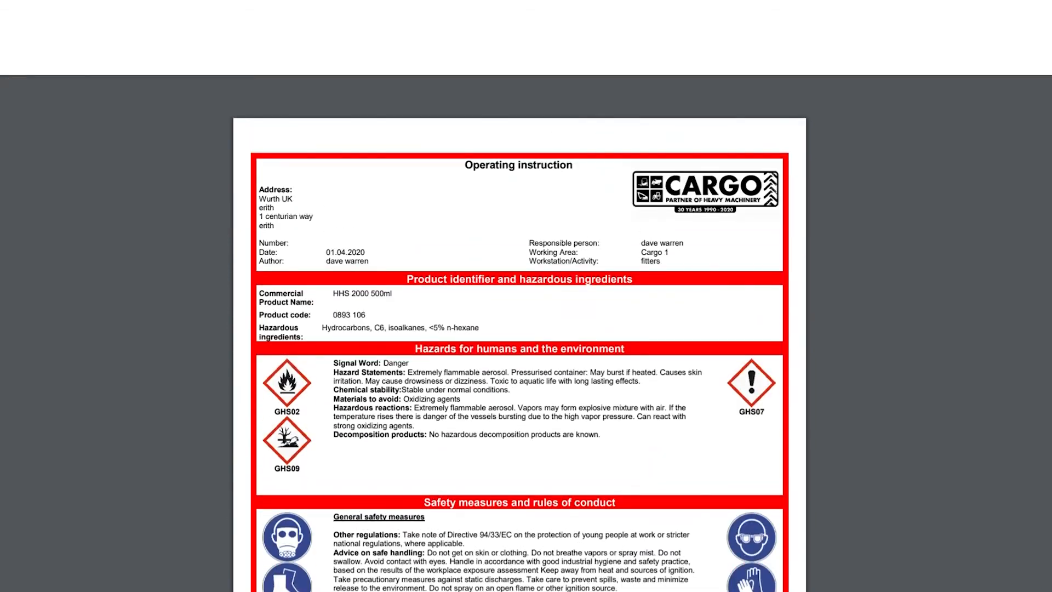
{"action": "key", "text": "ctrl+w"}
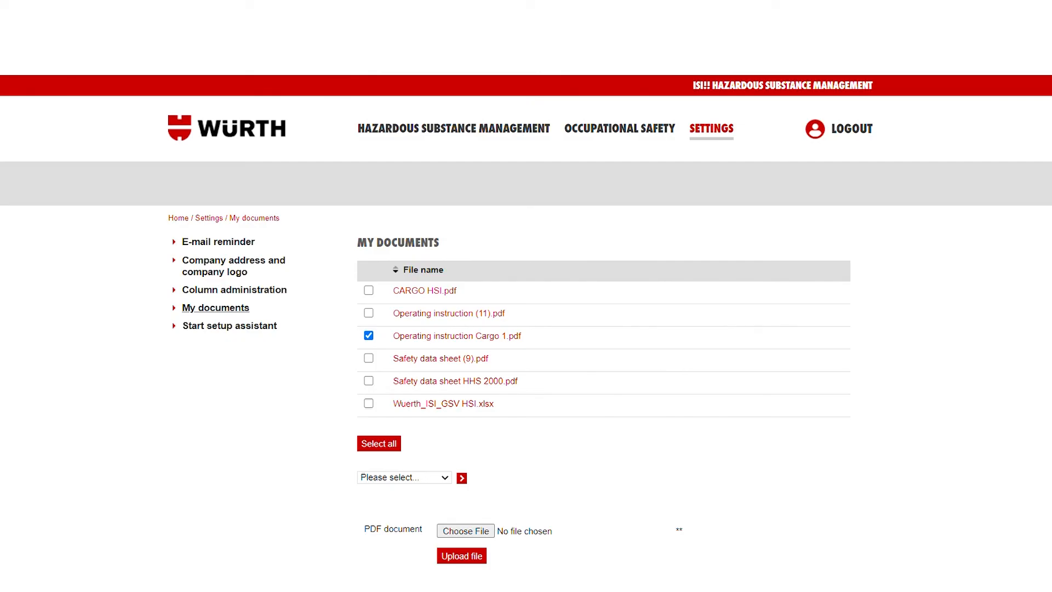
{"action": "left_click", "coordinate": [370, 338]}
Download Safety data sheet HHS 2000.pdf, look through its first sections, and close it.
{"action": "left_click", "coordinate": [370, 382]}
{"action": "left_click", "coordinate": [426, 382]}
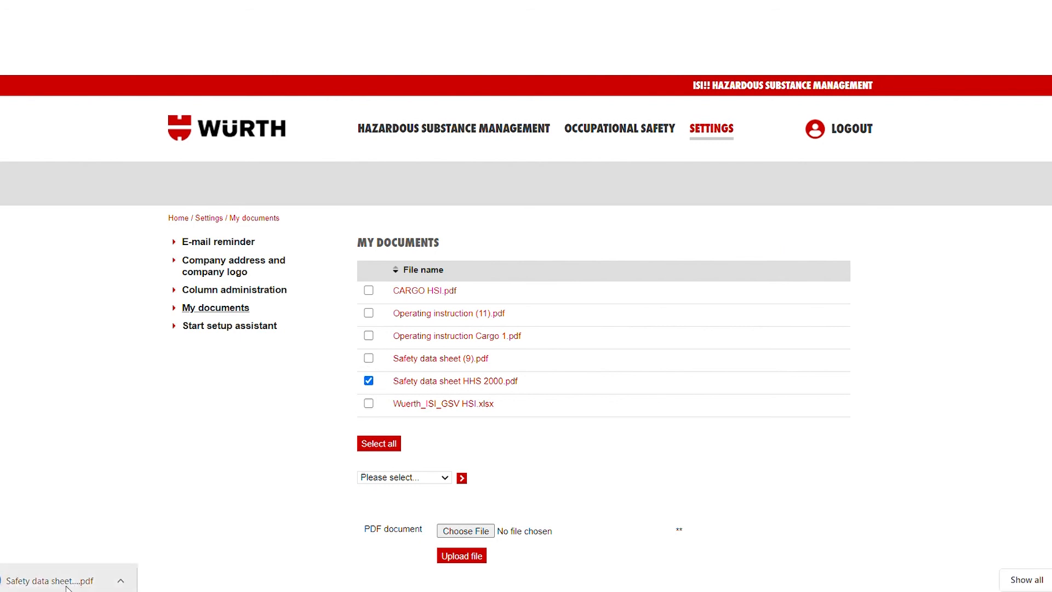
{"action": "left_click", "coordinate": [66, 586]}
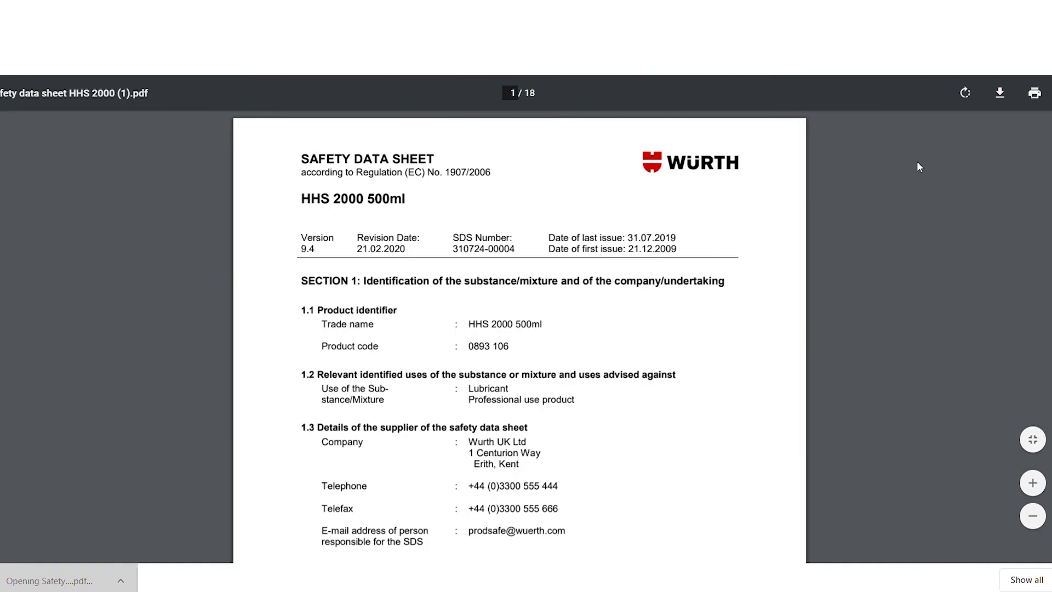
{"action": "scroll", "coordinate": [519, 339], "scroll_direction": "down", "scroll_amount": 20}
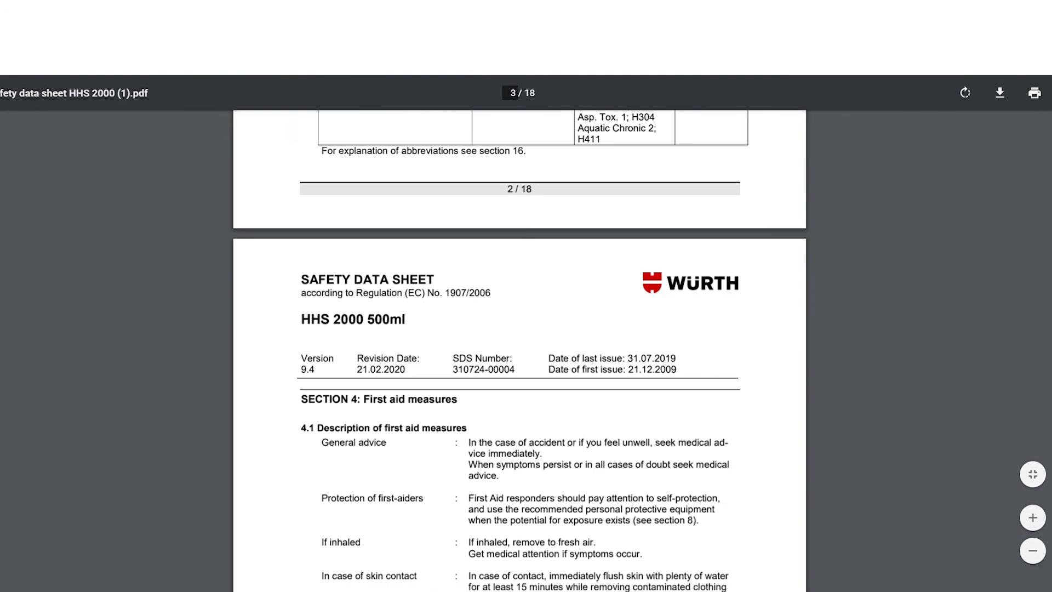
{"action": "scroll", "coordinate": [520, 339], "scroll_direction": "up", "scroll_amount": 20}
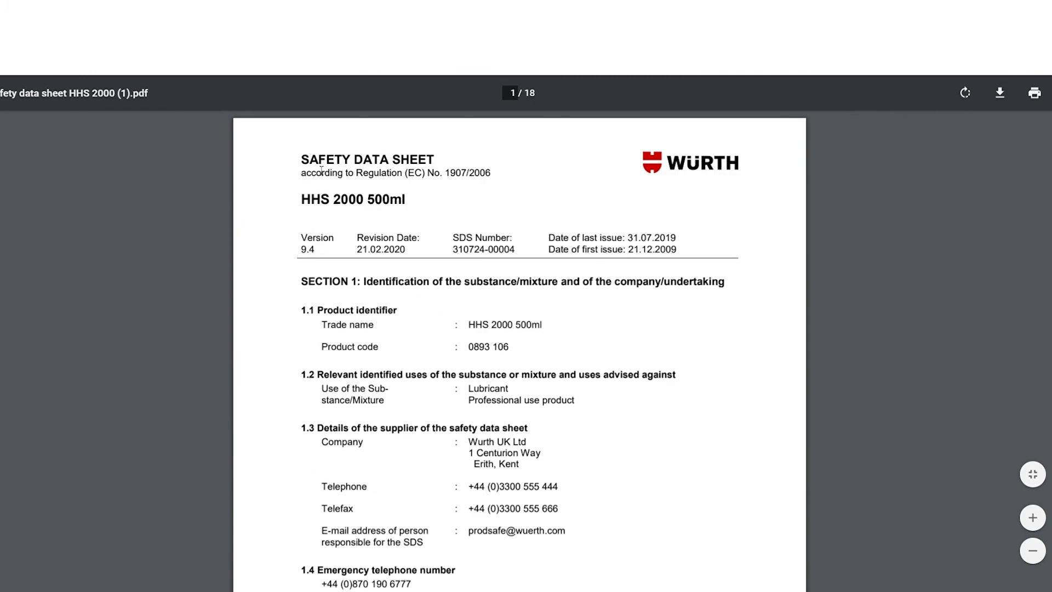
{"action": "key", "text": "ctrl+w"}
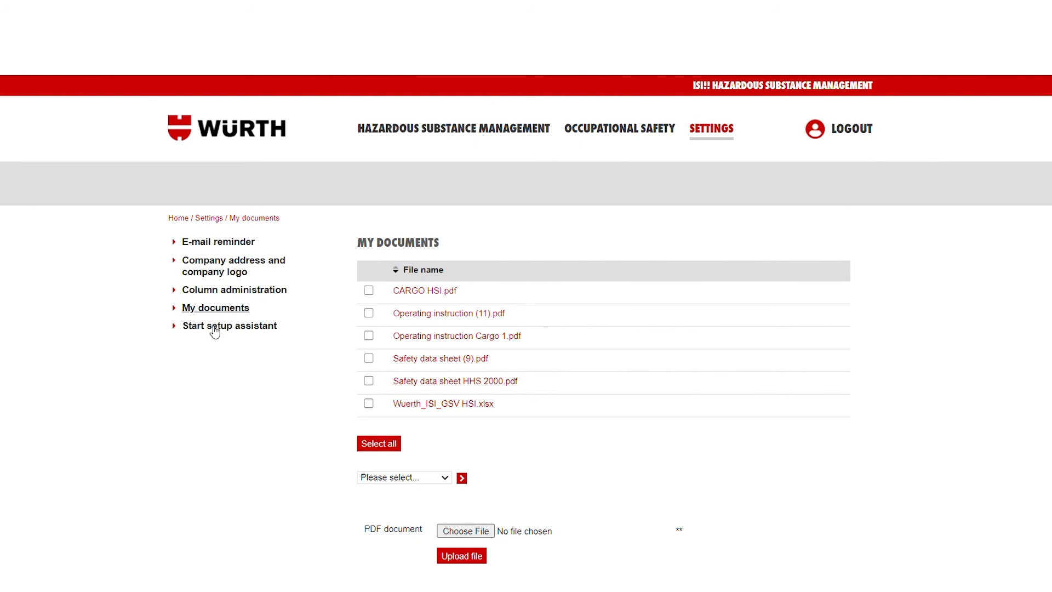
Start the setup assistant from the settings.
{"action": "left_click", "coordinate": [214, 329]}
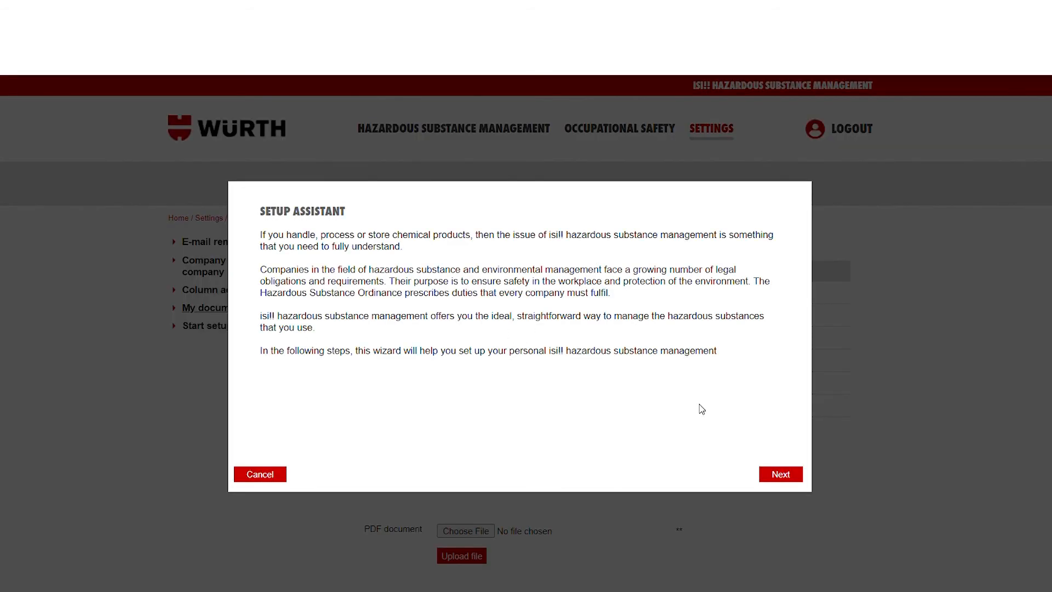